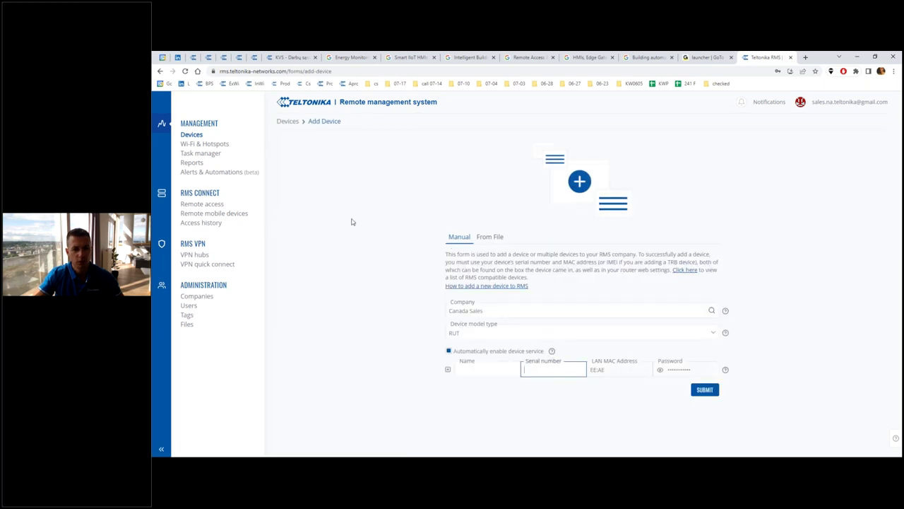
- Open the Add Device form from the device list and review its From File option for CSV import
left_click(194, 136)
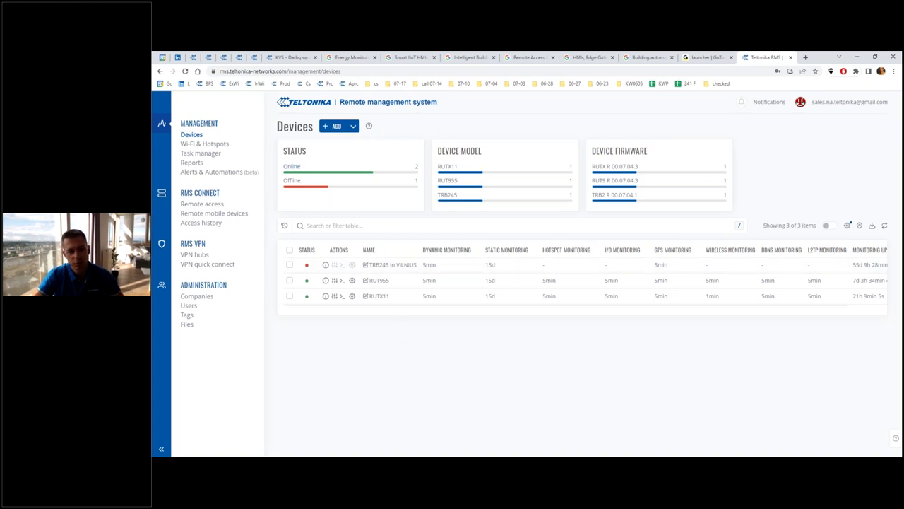
left_click(336, 126)
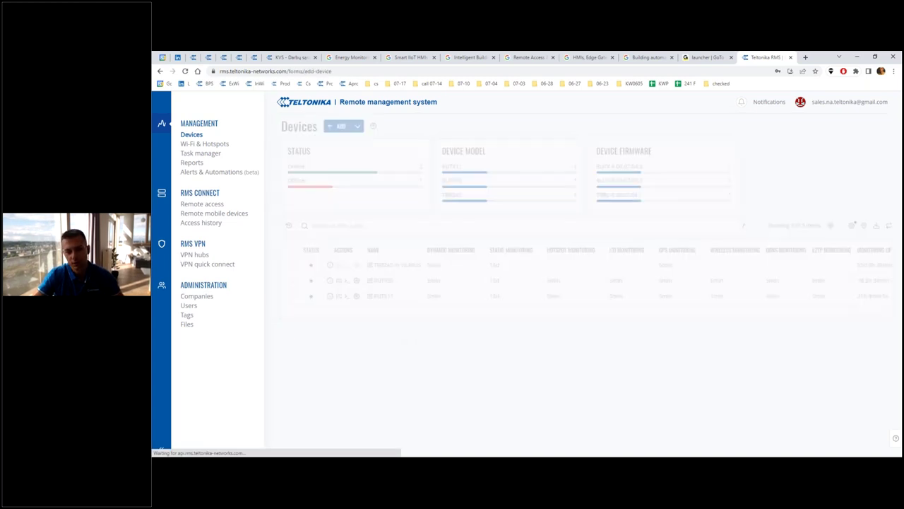
left_click(490, 236)
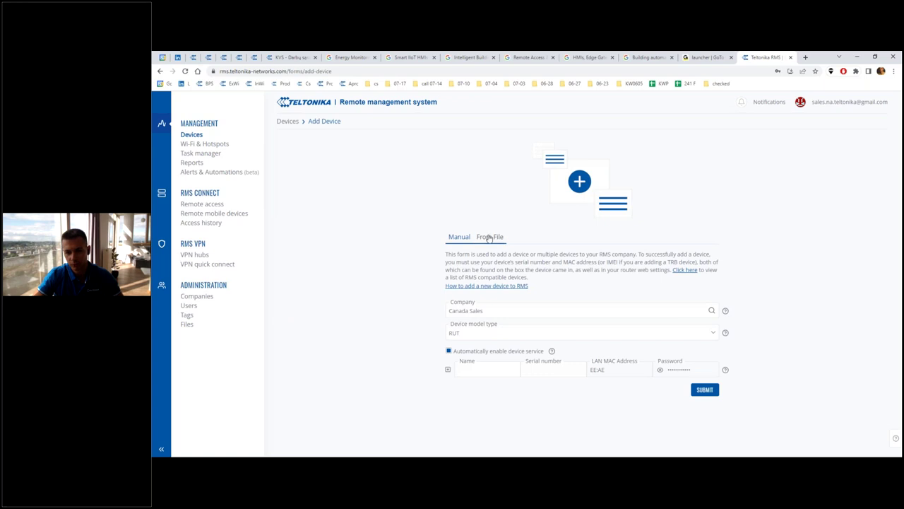
scroll(497, 391, "down", 1)
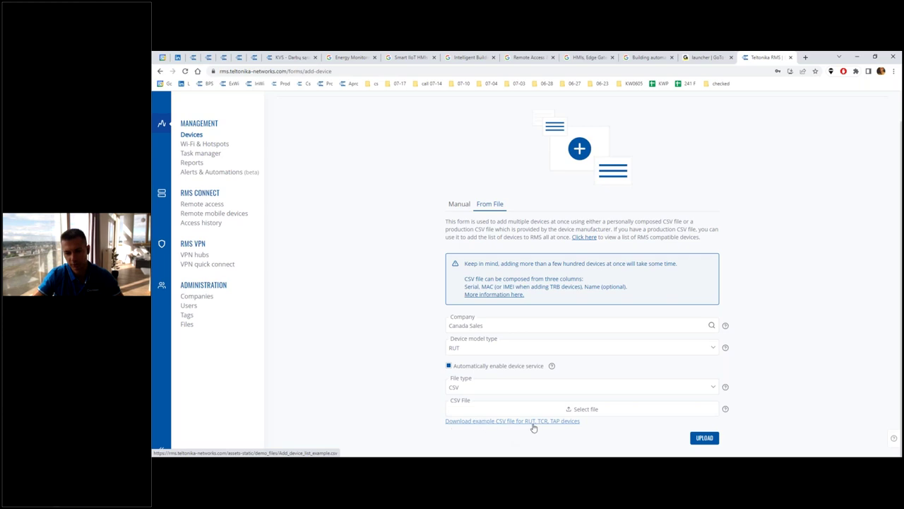
- Return to the device list and check the bulk options offered when all devices are selected, leaving no device selected
left_click(194, 137)
left_click(289, 250)
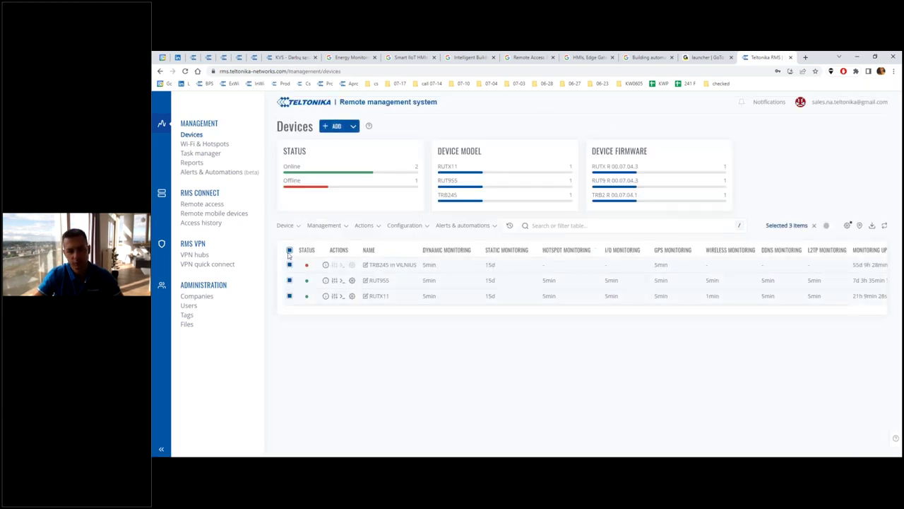
left_click(289, 252)
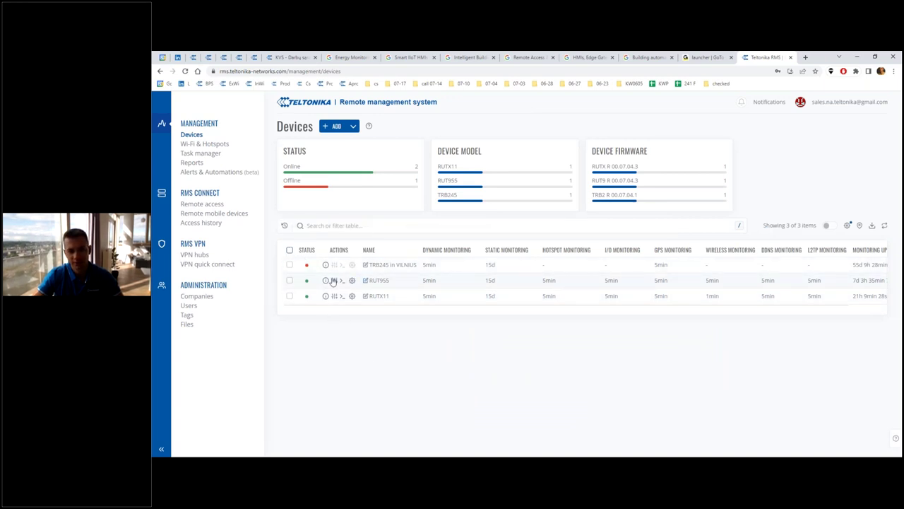
left_click(290, 251)
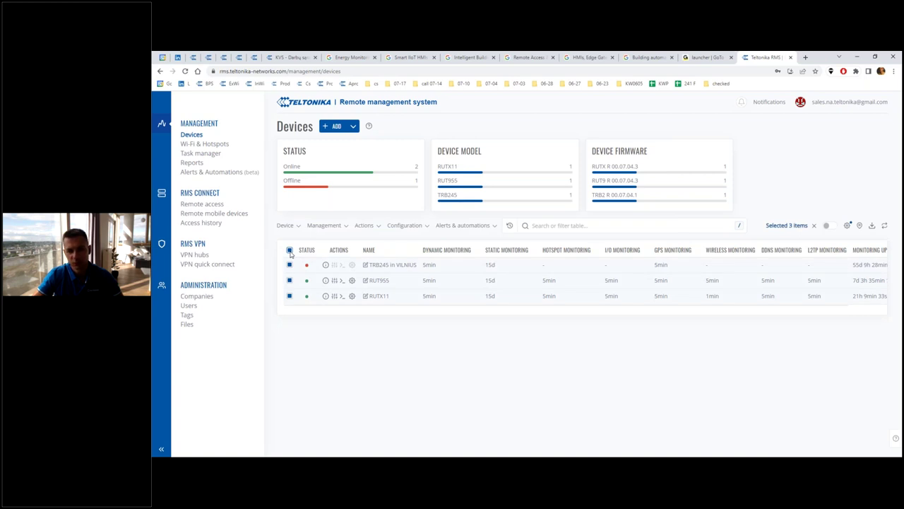
left_click(290, 251)
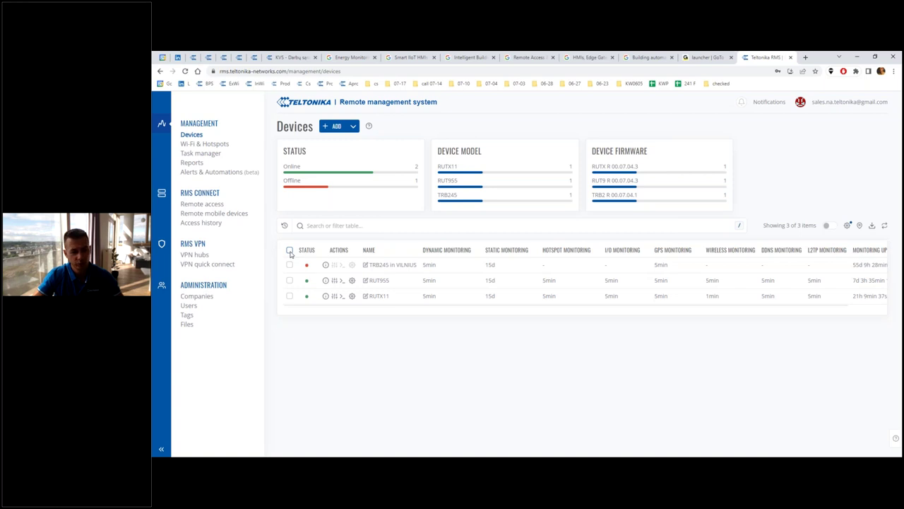
left_click(290, 251)
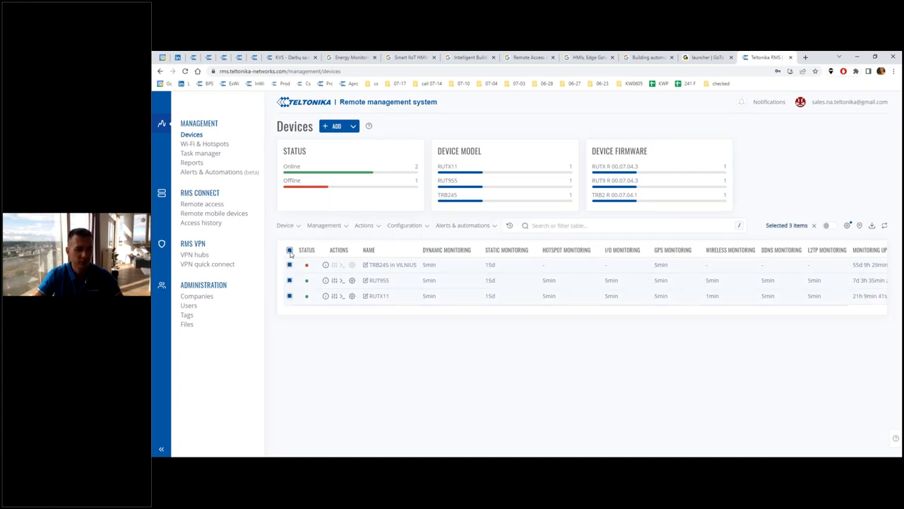
left_click(289, 251)
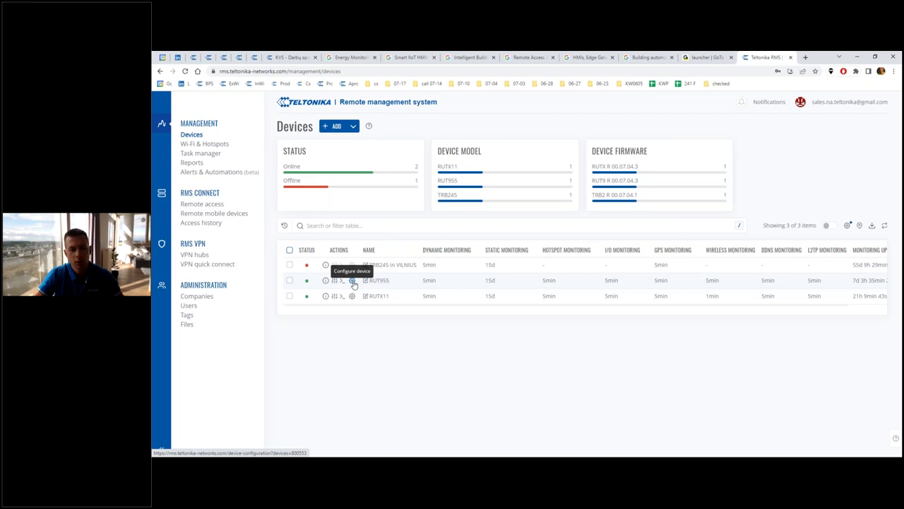
- Open the configuration page of the RUT955 and go back to the device list
left_click(353, 281)
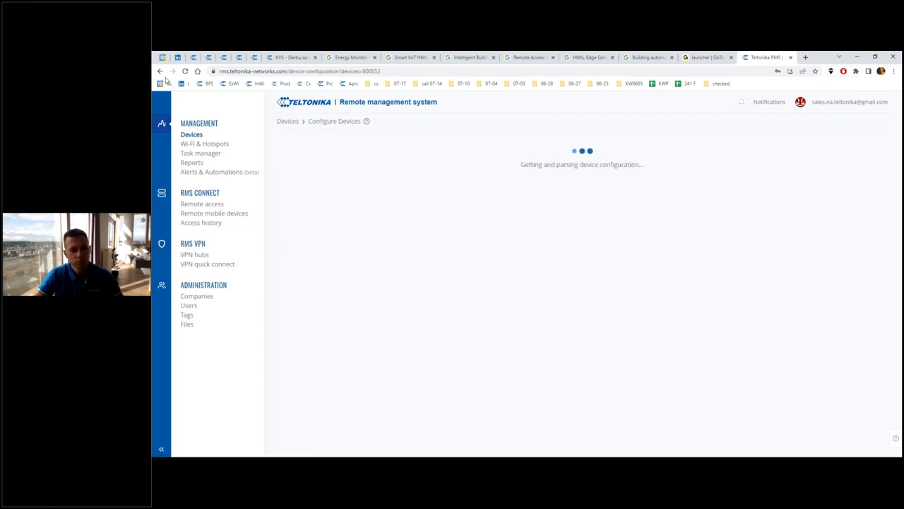
left_click(159, 71)
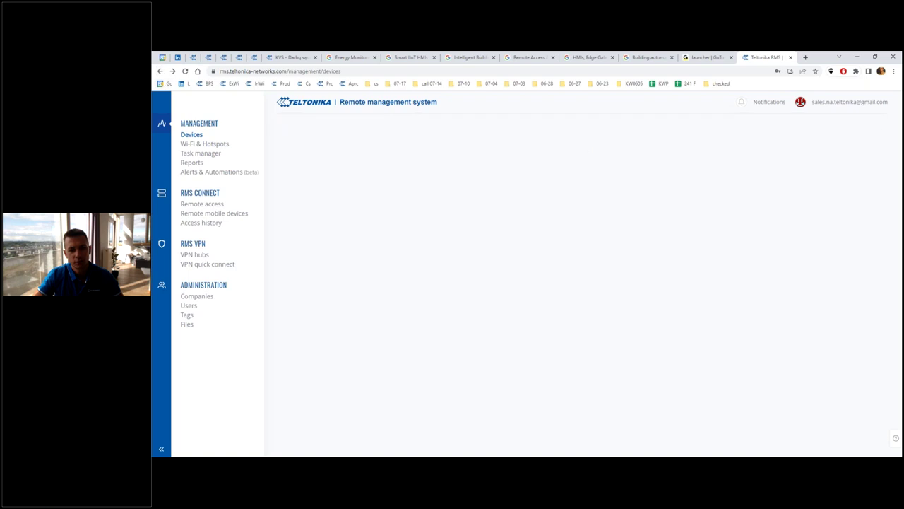
- Select all devices, look through the bulk configuration and action options such as Upload backup, and clear the selection
left_click(290, 250)
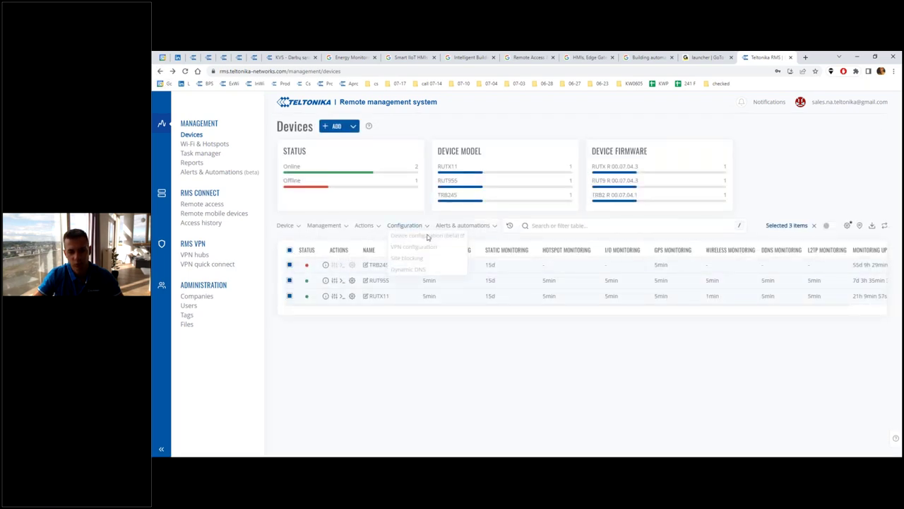
mouse_move(348, 228)
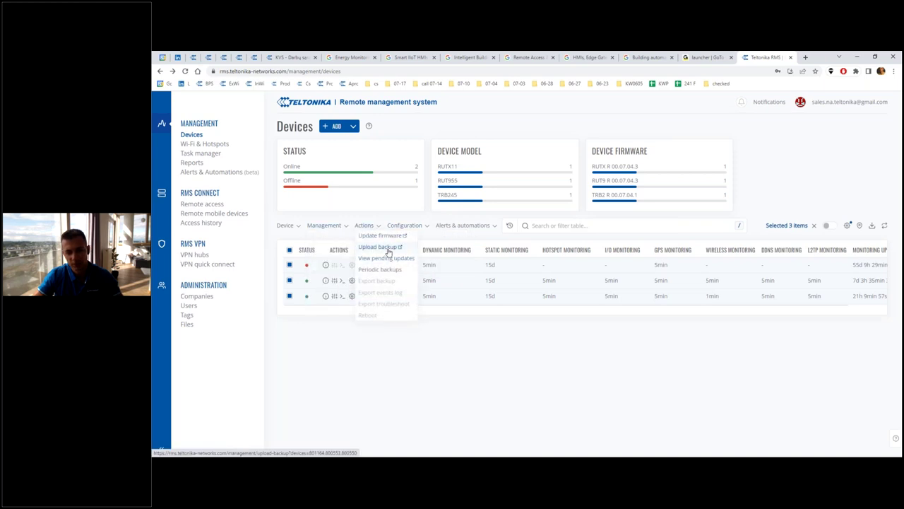
left_click(387, 252)
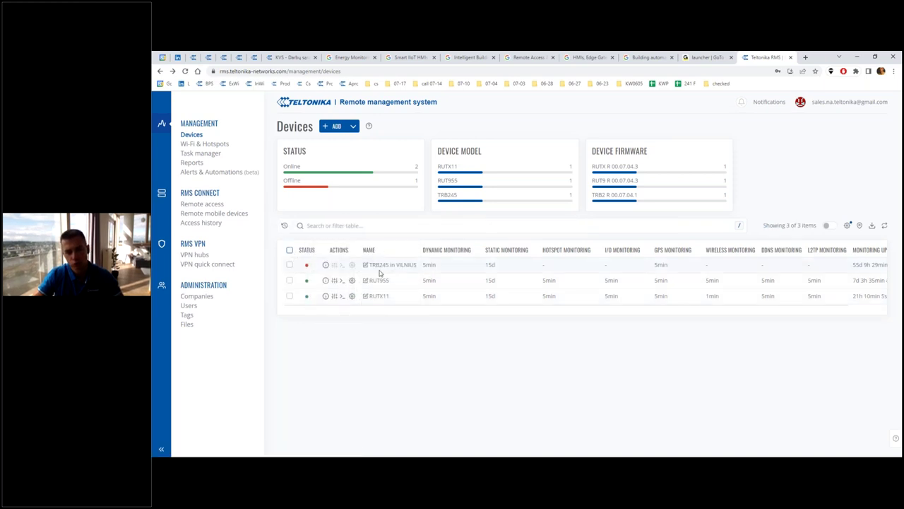
left_click(288, 250)
mouse_move(378, 228)
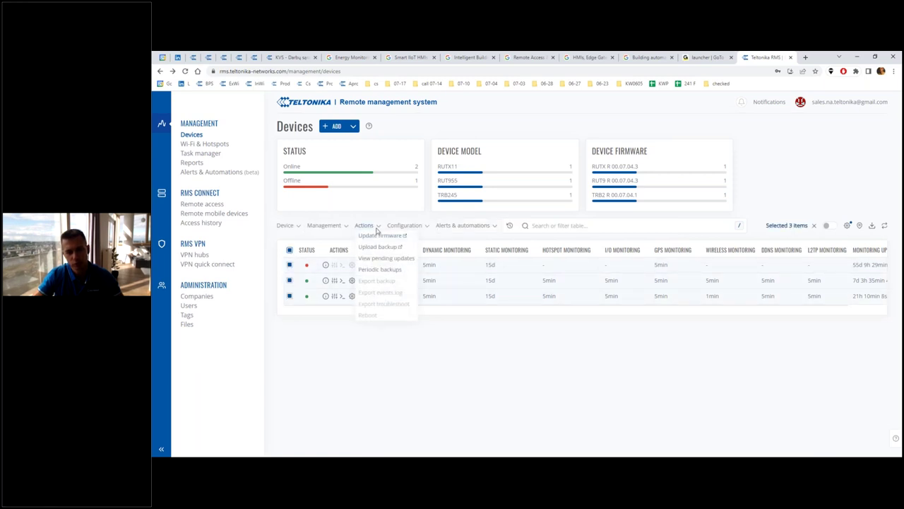
left_click(289, 251)
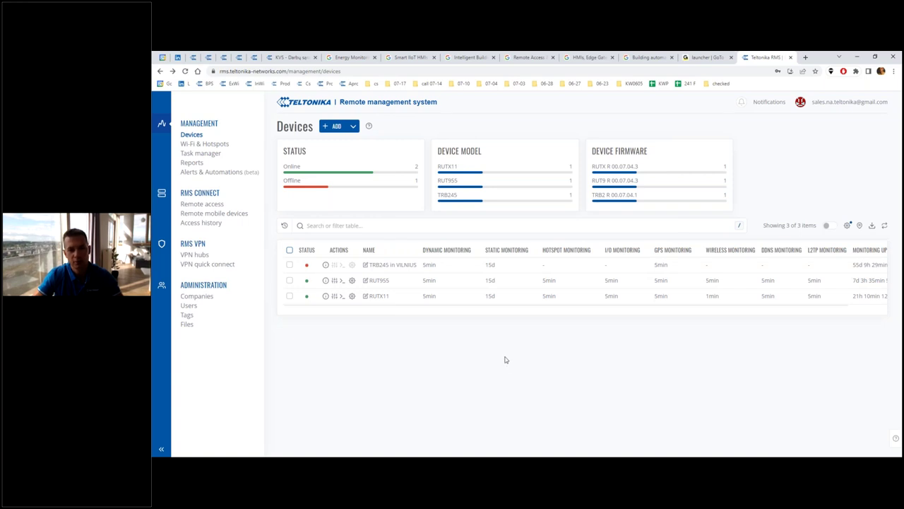
left_click(288, 250)
left_click(289, 250)
left_click(289, 251)
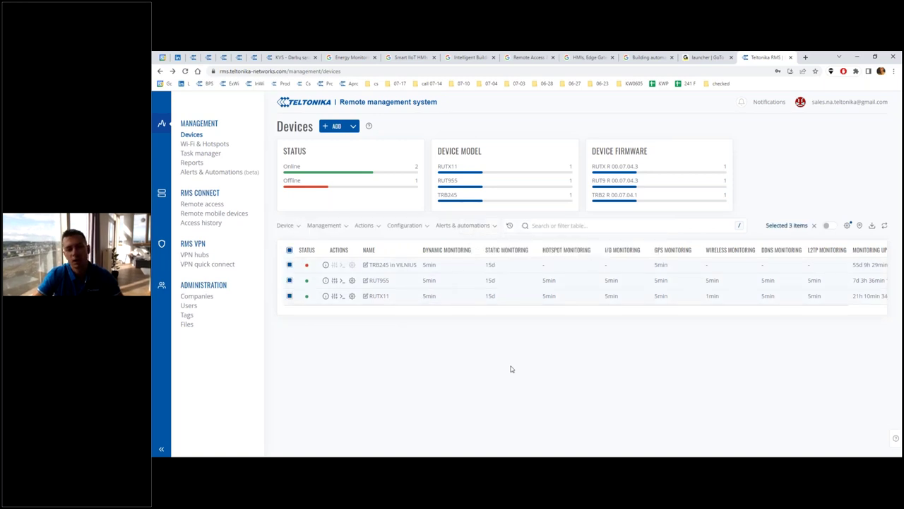
left_click(289, 250)
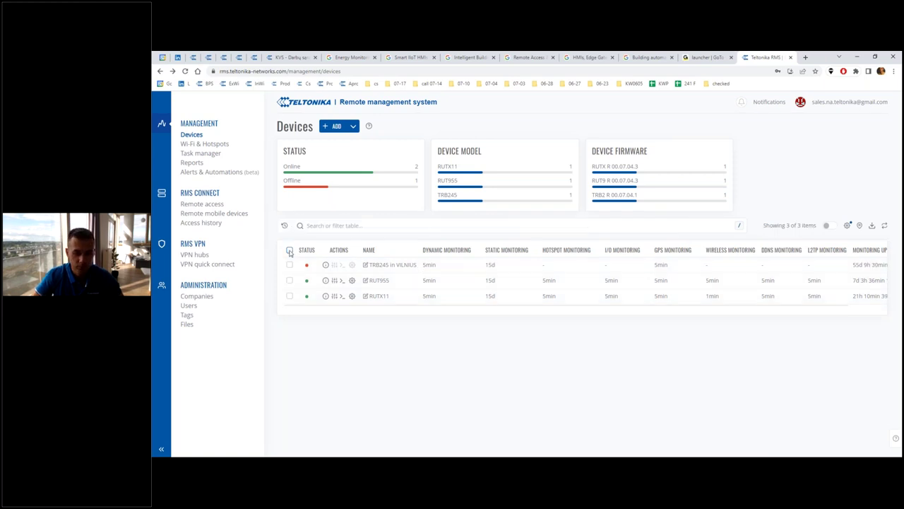
left_click(289, 250)
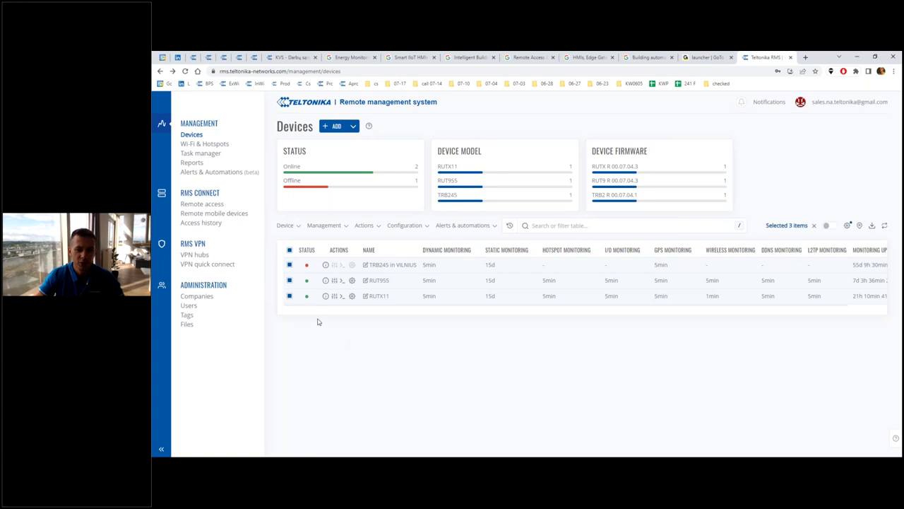
left_click(289, 249)
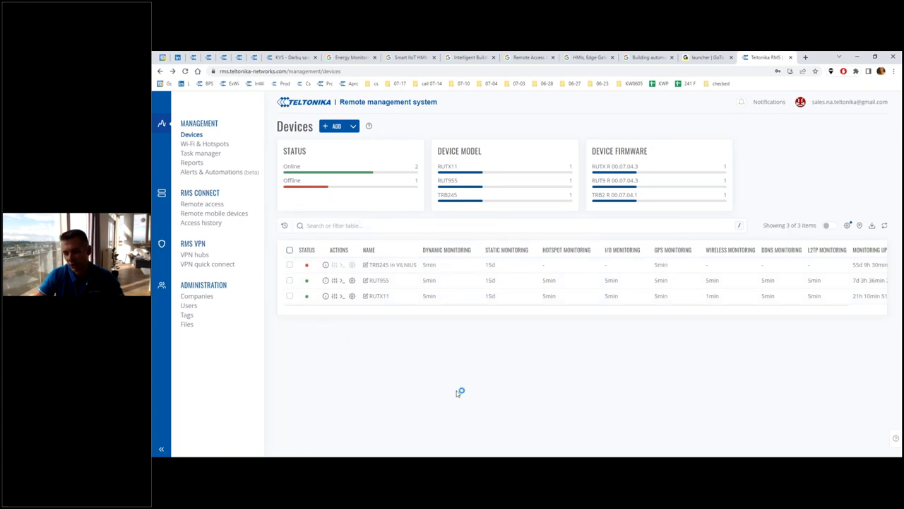
left_click(289, 280)
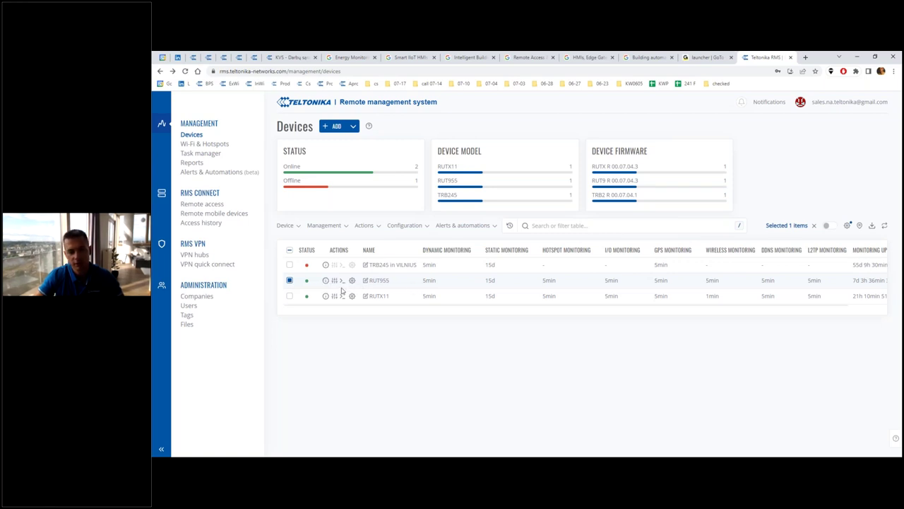
left_click(290, 281)
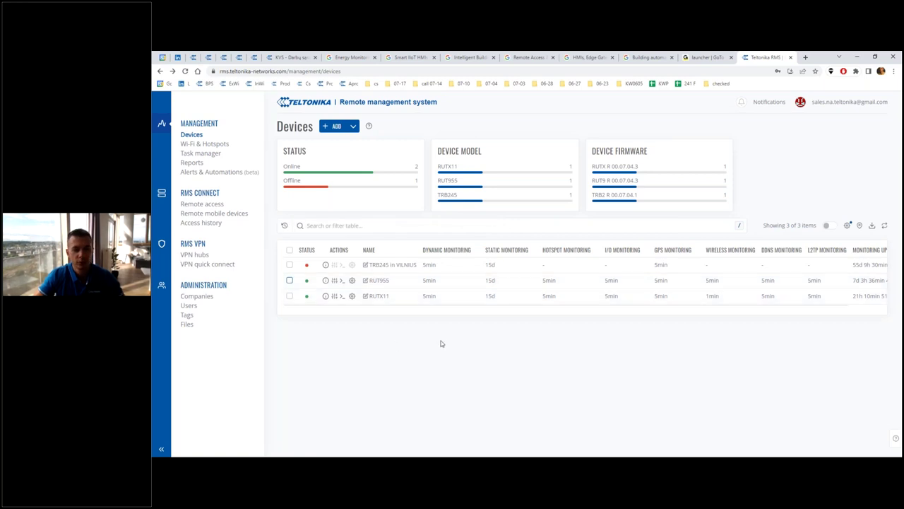
left_click(290, 280)
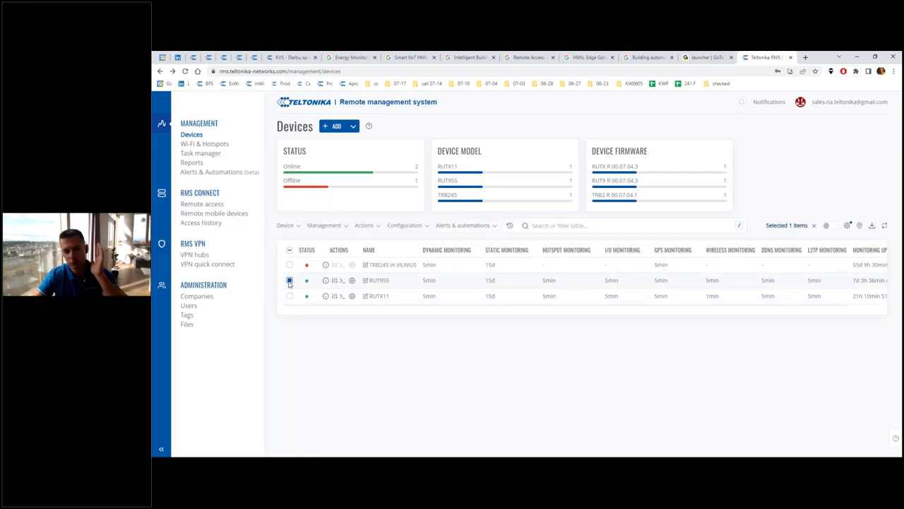
left_click(290, 282)
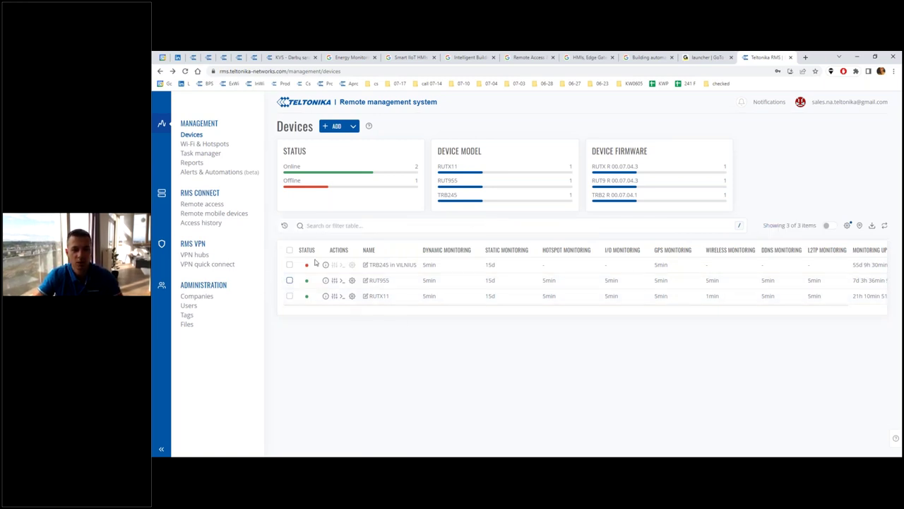
left_click(290, 281)
left_click(289, 281)
left_click(290, 280)
left_click(290, 281)
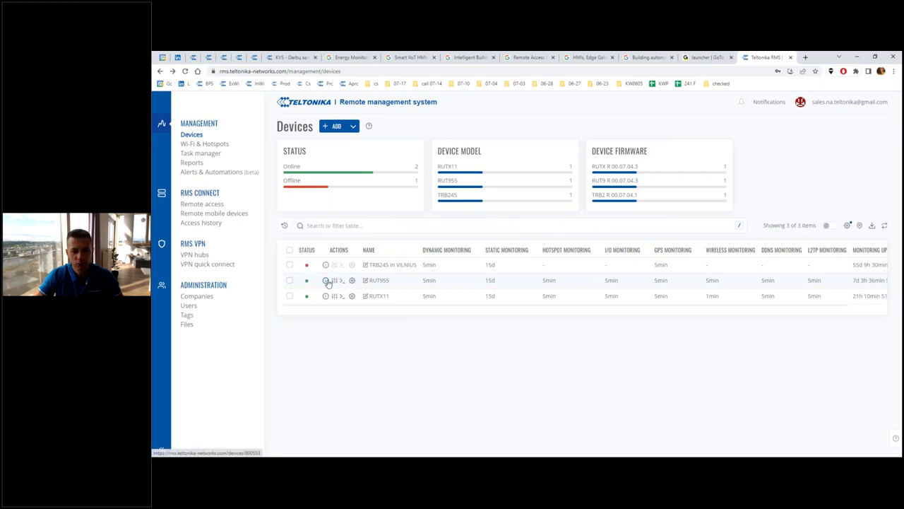
- Open the RUT955's details page and examine its network information, including mobile status, internet ports and connection type
left_click(386, 285)
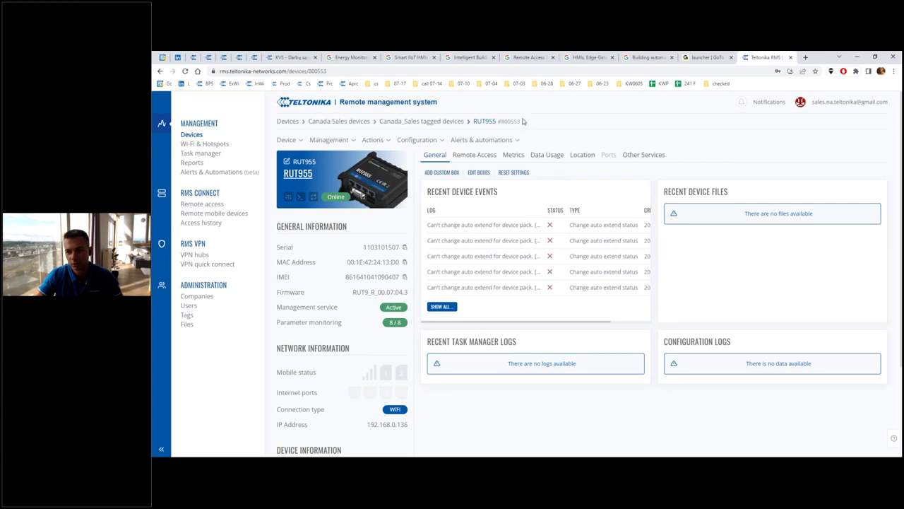
scroll(368, 343, "down", 1)
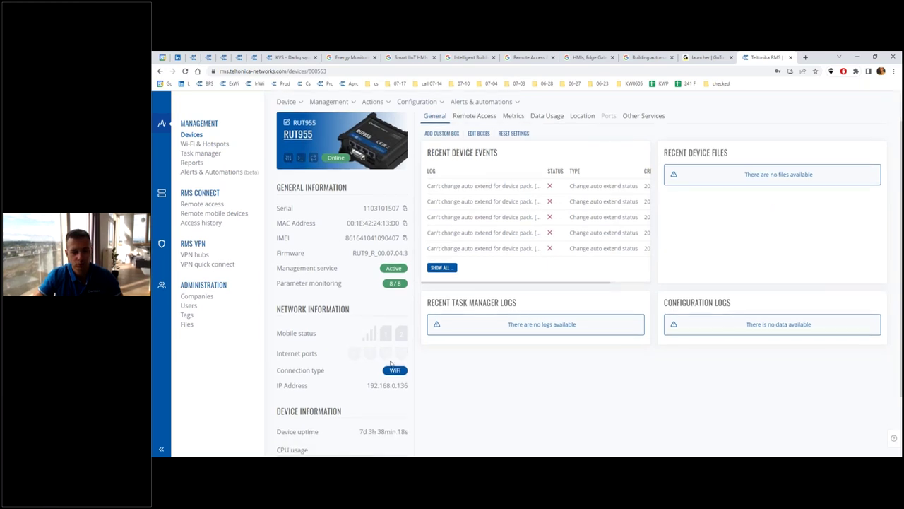
left_click_drag(408, 373, 278, 371)
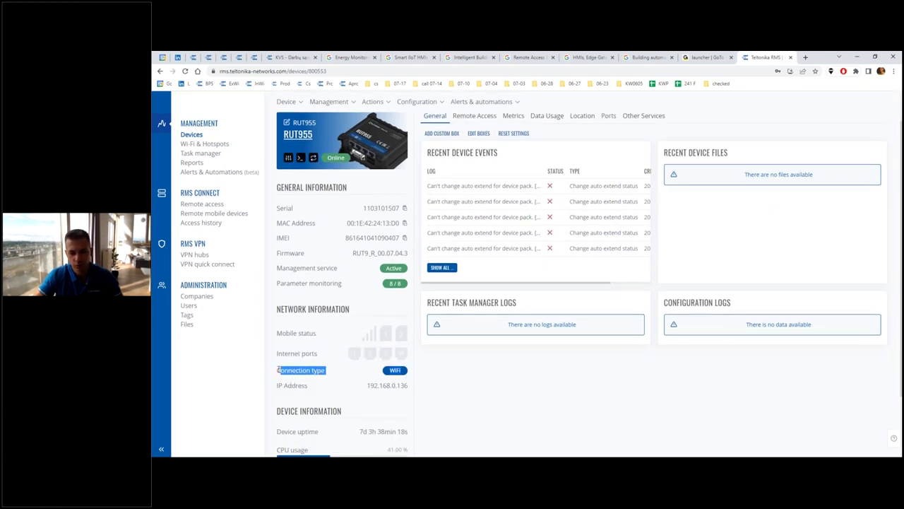
left_click(425, 375)
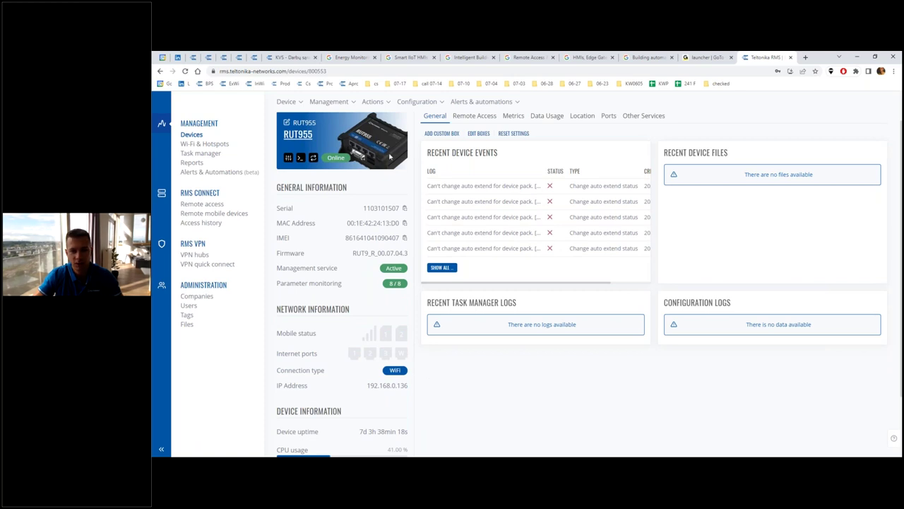
scroll(390, 157, "up", 1)
scroll(424, 296, "down", 2)
left_click_drag(326, 330, 279, 330)
left_click_drag(461, 341, 418, 329)
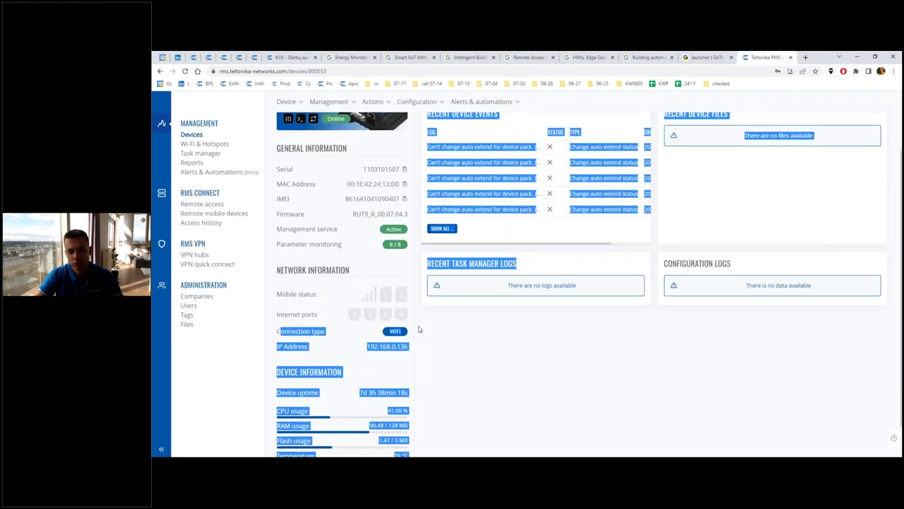
left_click(450, 333)
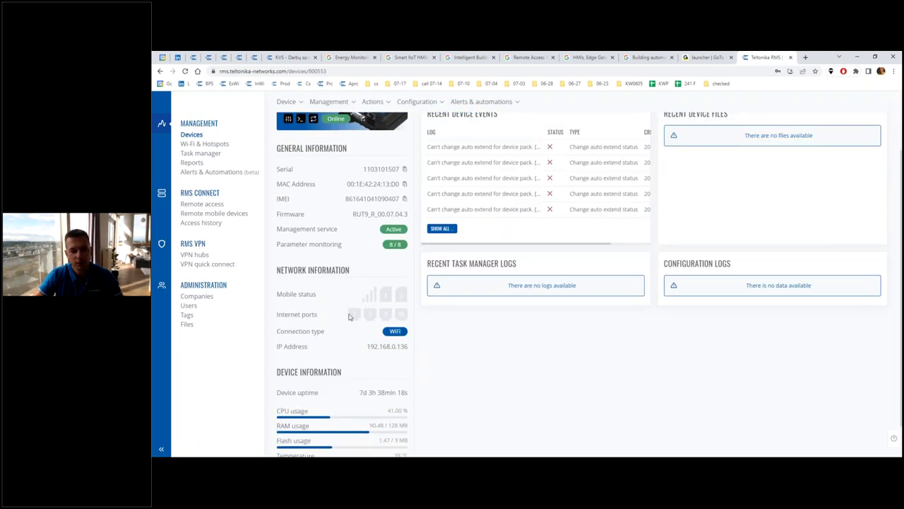
left_click_drag(427, 312, 407, 295)
left_click(407, 296)
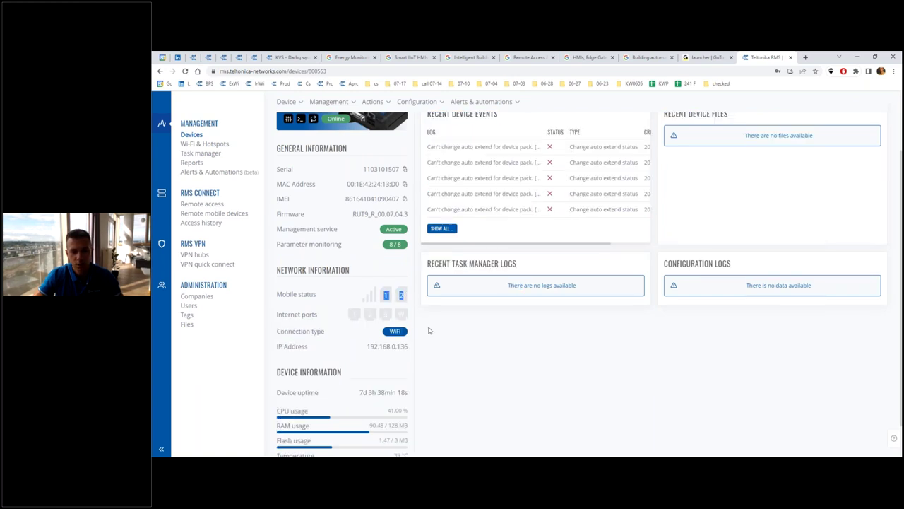
- Examine the RUT955's device information, including CPU, RAM and flash usage and temperature
scroll(428, 330, "down", 1)
left_click_drag(421, 424, 421, 383)
left_click(421, 384)
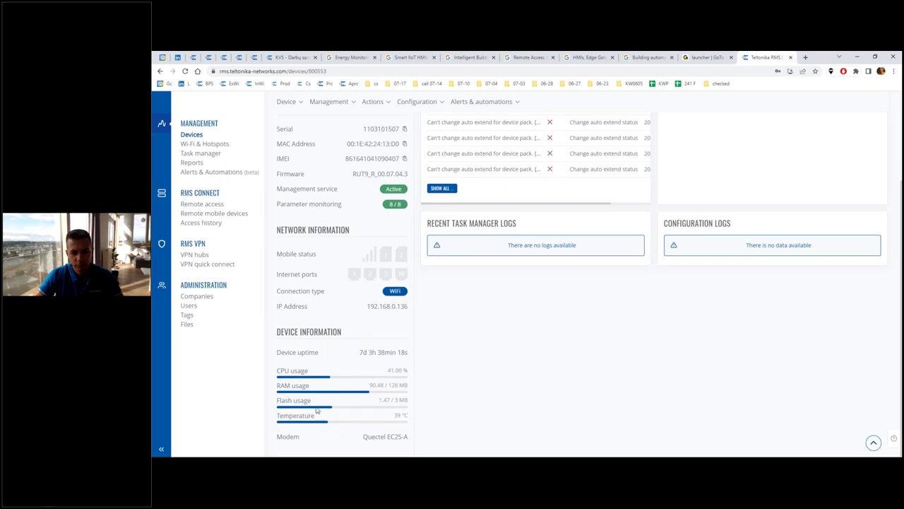
double_click(297, 415)
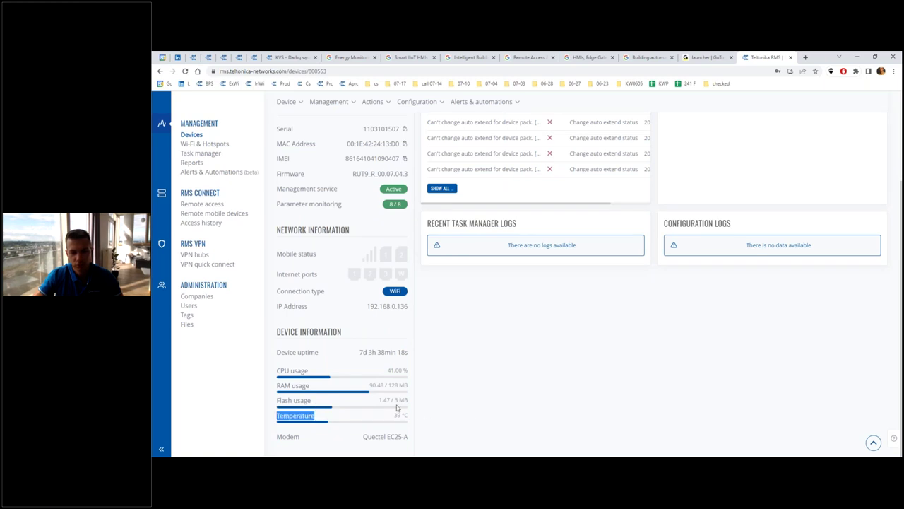
- Look through the RUT955's remote access entry, its metrics for mobile data and I/O information, and its location on the map
scroll(615, 306, "up", 3)
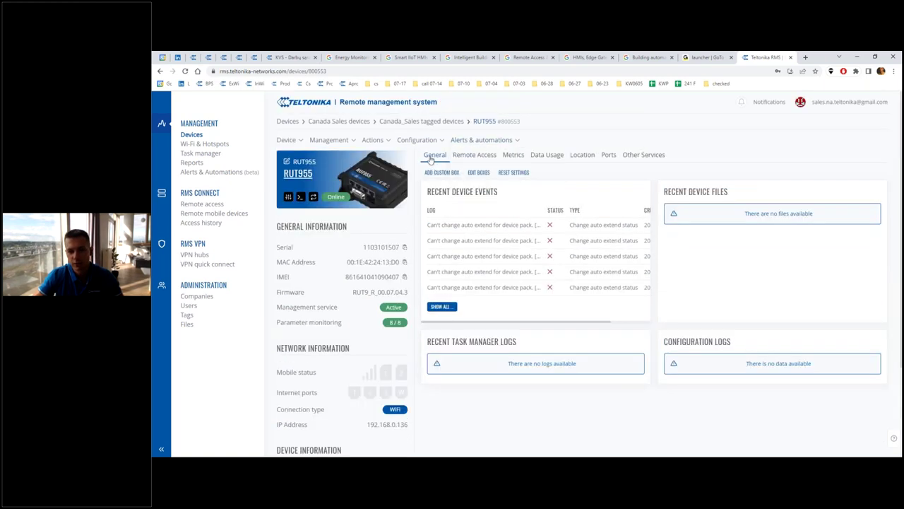
left_click(484, 158)
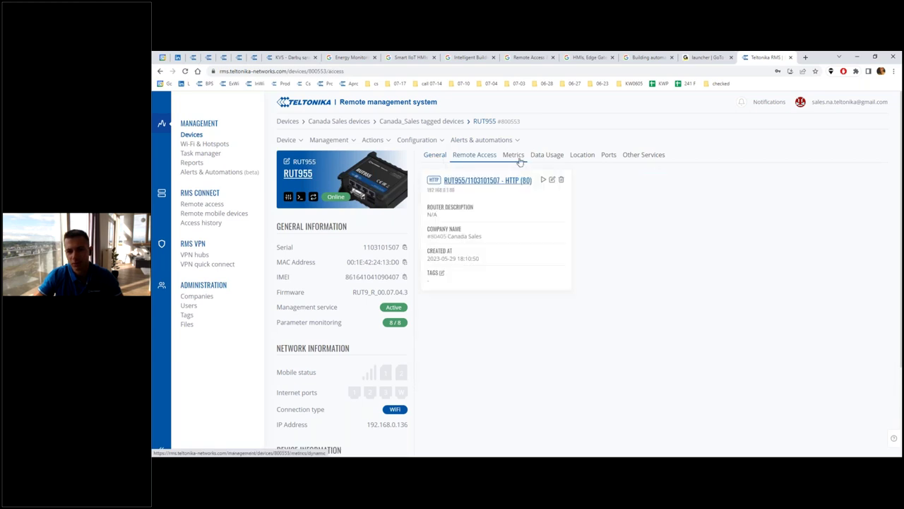
left_click(520, 158)
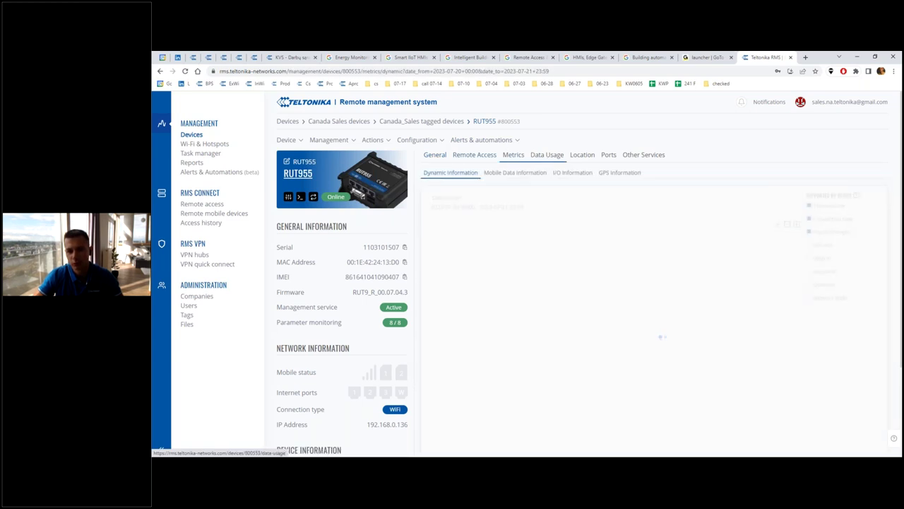
left_click(519, 174)
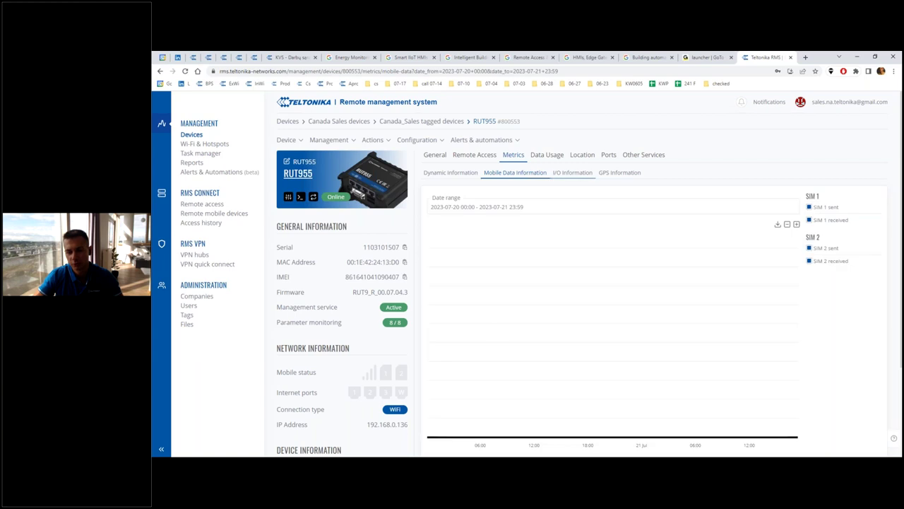
left_click(572, 173)
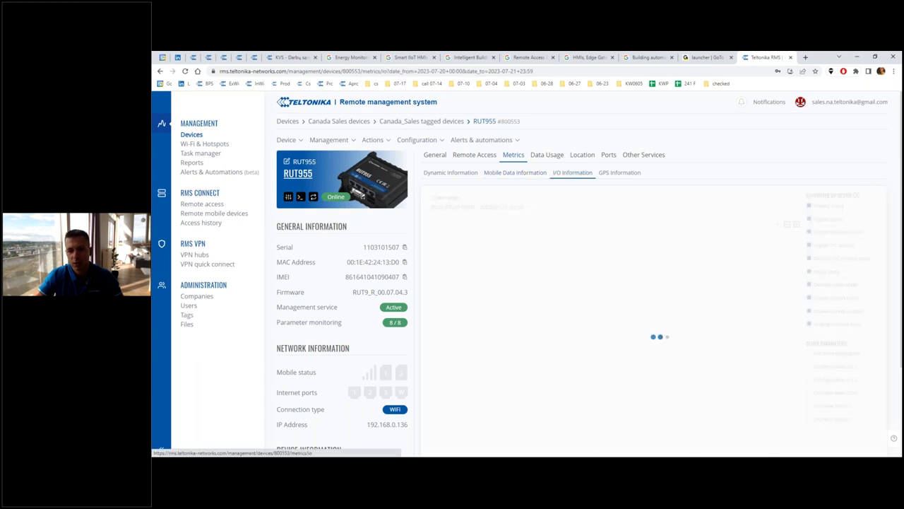
left_click(590, 159)
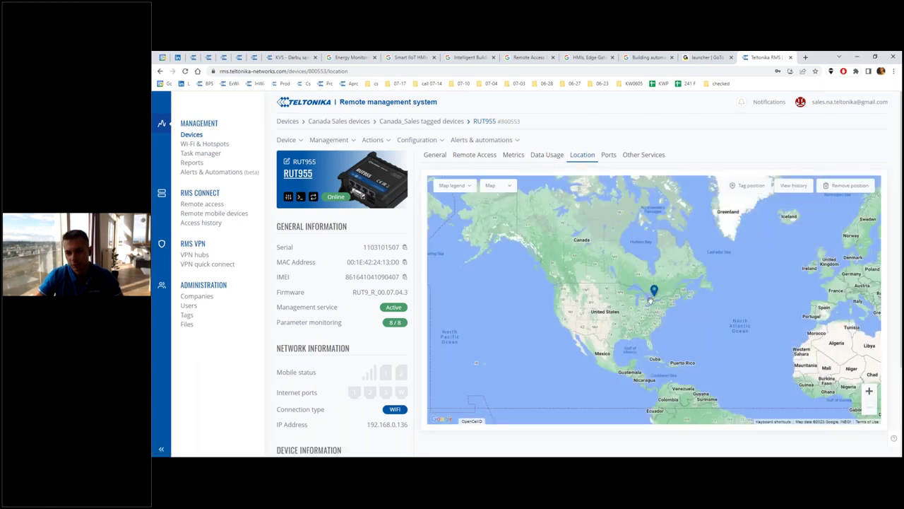
scroll(696, 296, "down", 2)
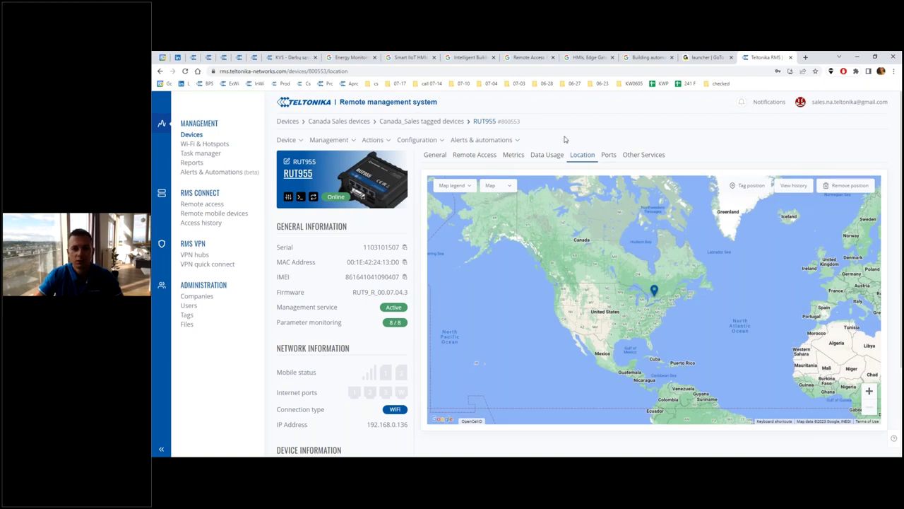
- Generate a WebUI access link for the RUT955 with the default duration and open the link
left_click(337, 141)
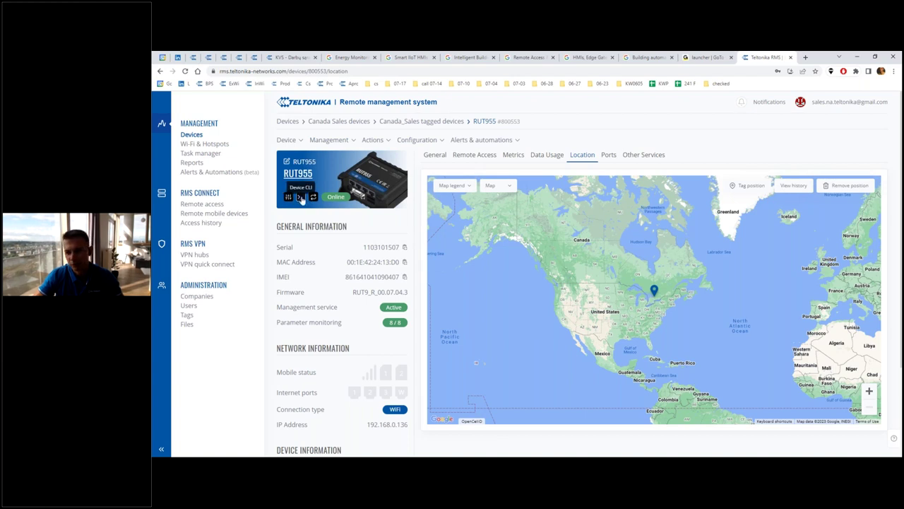
left_click(301, 198)
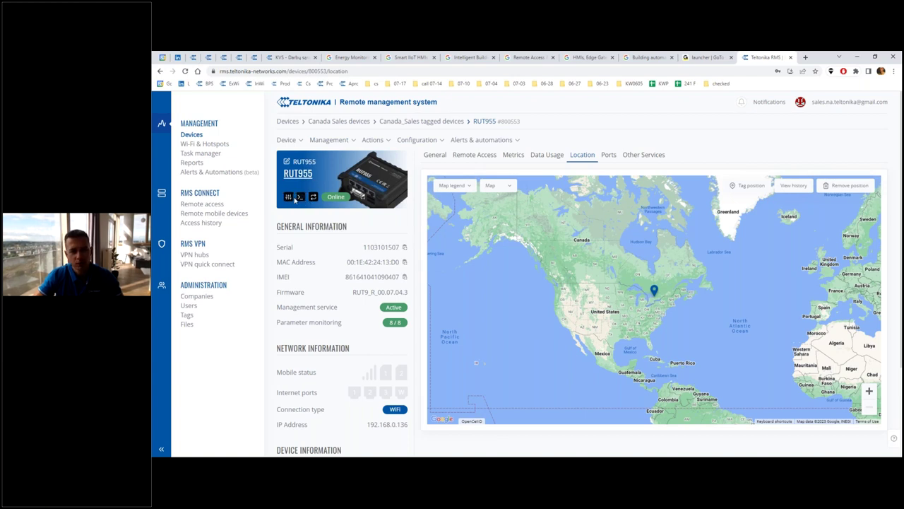
left_click(288, 198)
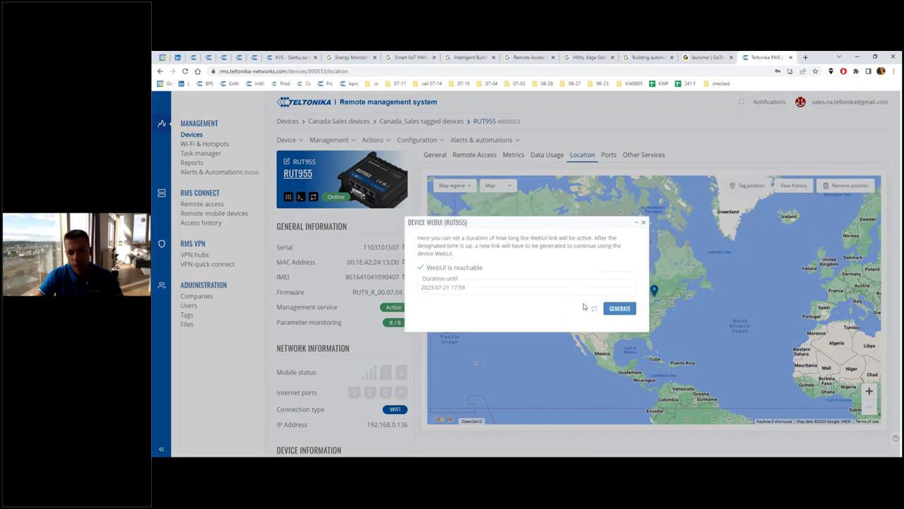
left_click(609, 311)
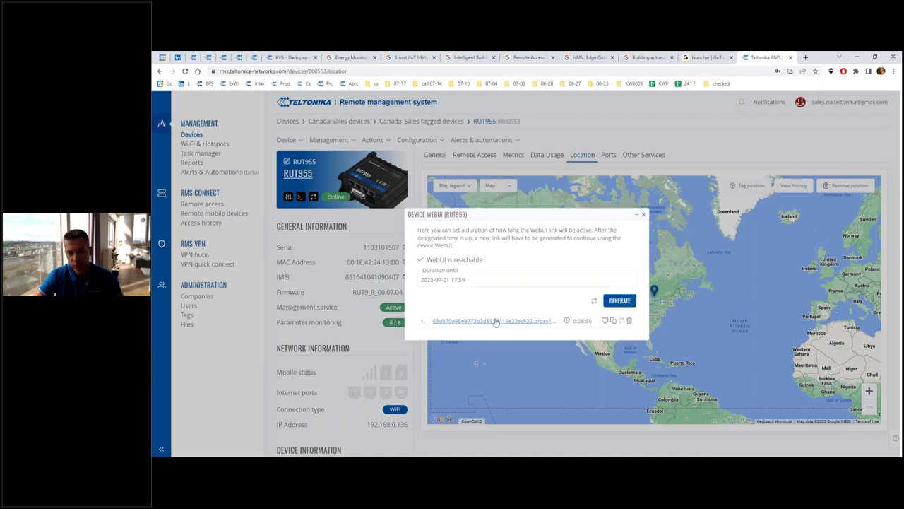
left_click(480, 322)
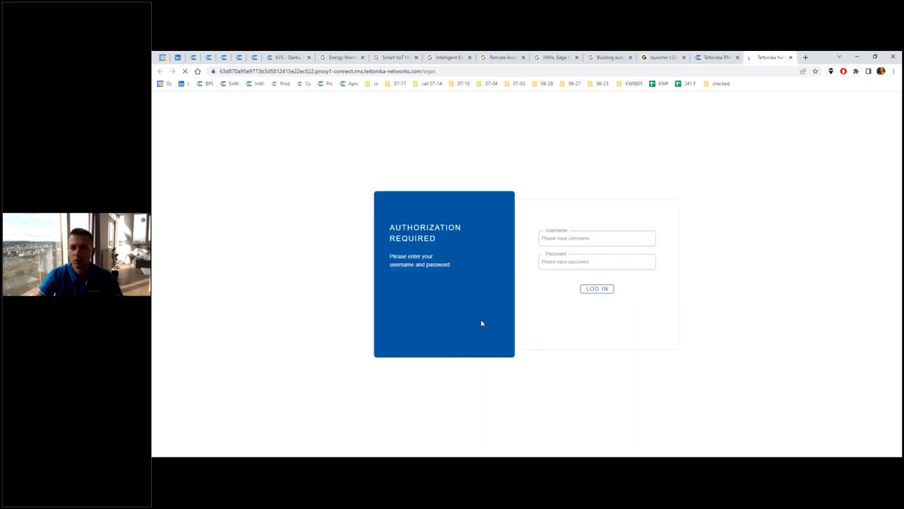
- Log in to the router's WebUI with the saved admin username and password
left_click(558, 239)
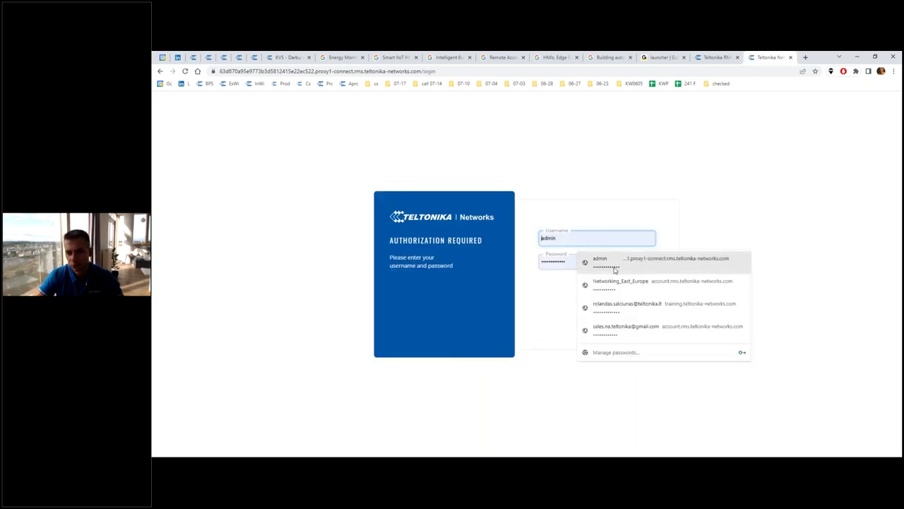
left_click(605, 260)
key("Return")
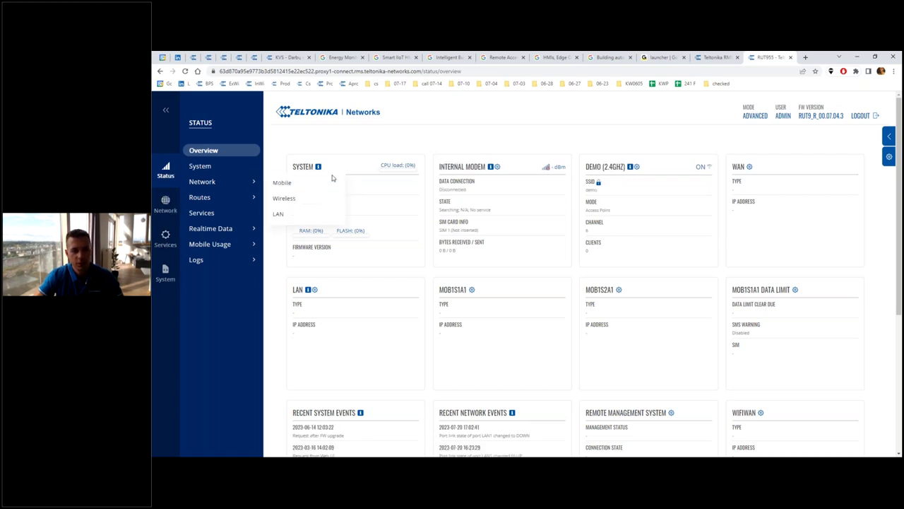
- Look over the router's status overview and open its System status page
scroll(353, 332, "down", 3)
scroll(353, 332, "up", 3)
left_click(208, 138)
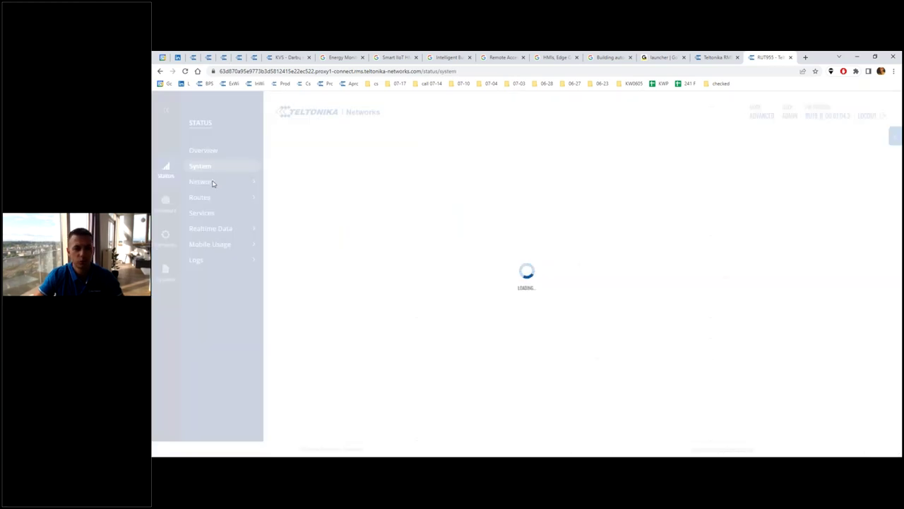
mouse_move(213, 184)
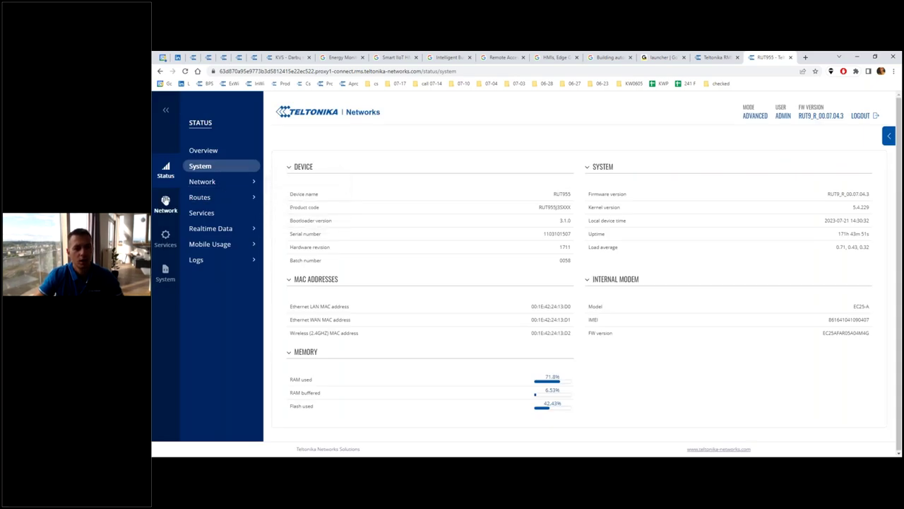
- Examine the router's available network and service options, including Modbus, Input/Output, USB Tools, Auto Reboot, VPN and Cloud Solutions
left_click(166, 237)
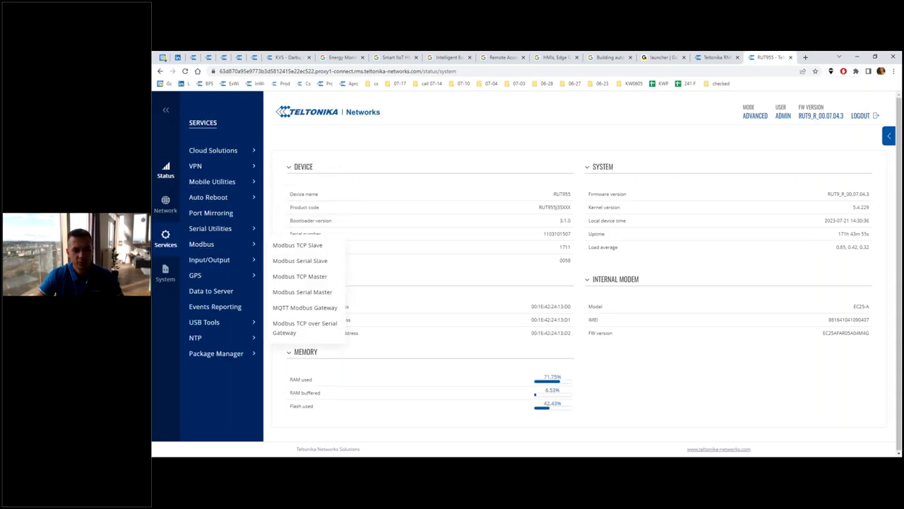
left_click(164, 204)
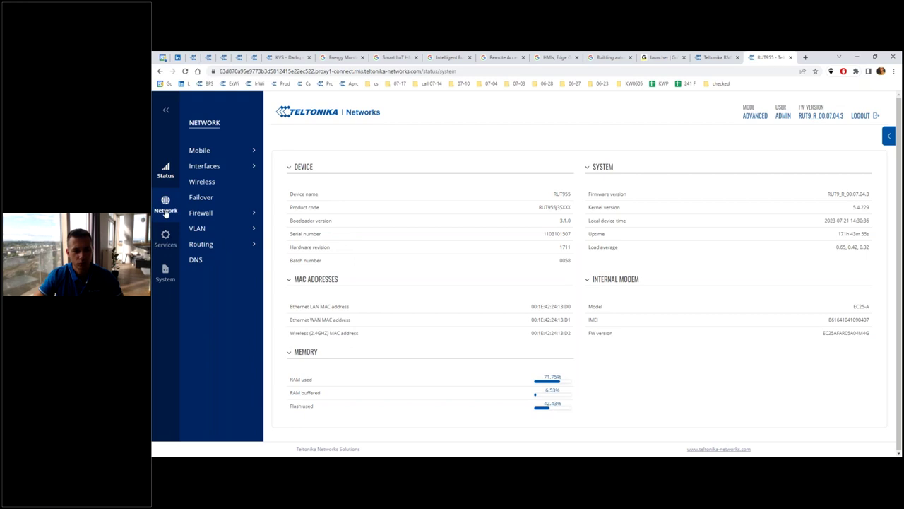
left_click(165, 240)
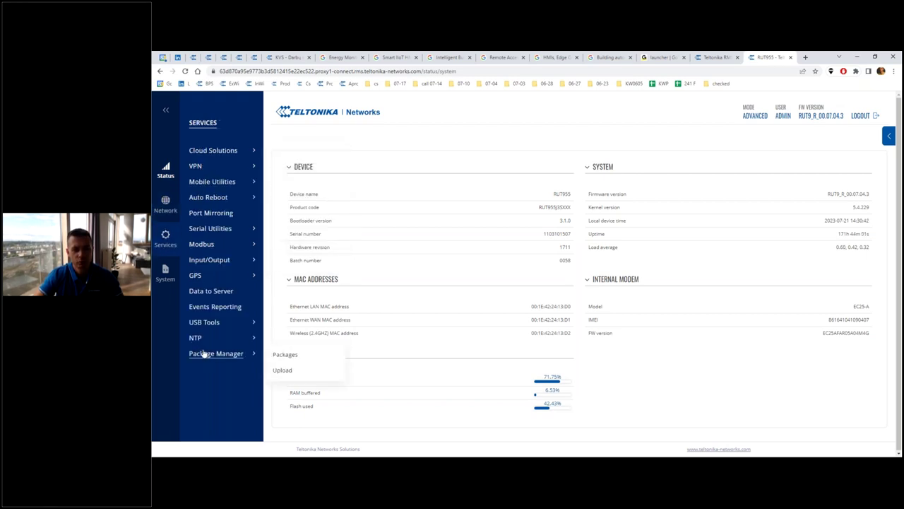
mouse_move(215, 277)
mouse_move(229, 253)
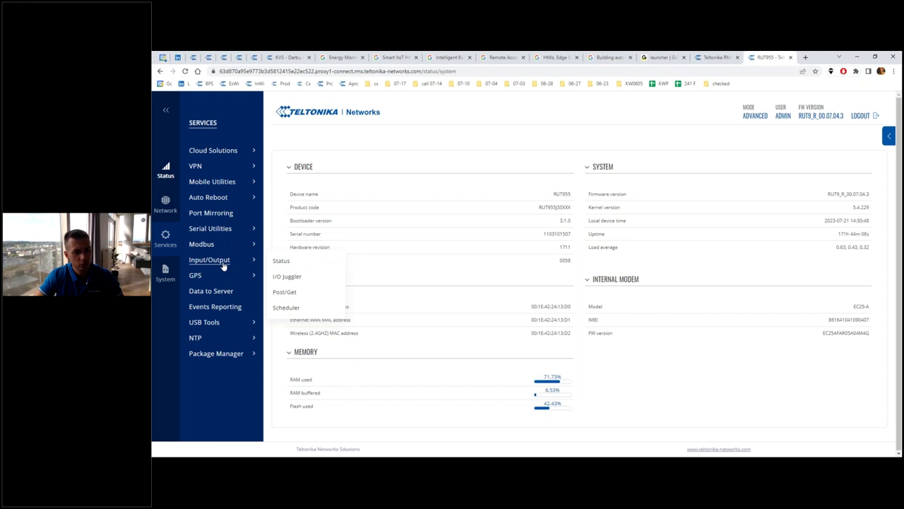
mouse_move(218, 326)
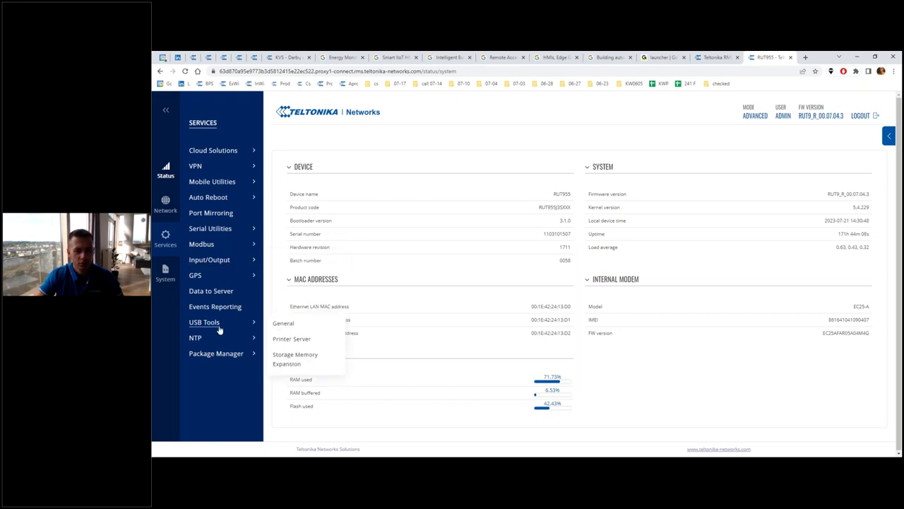
mouse_move(215, 204)
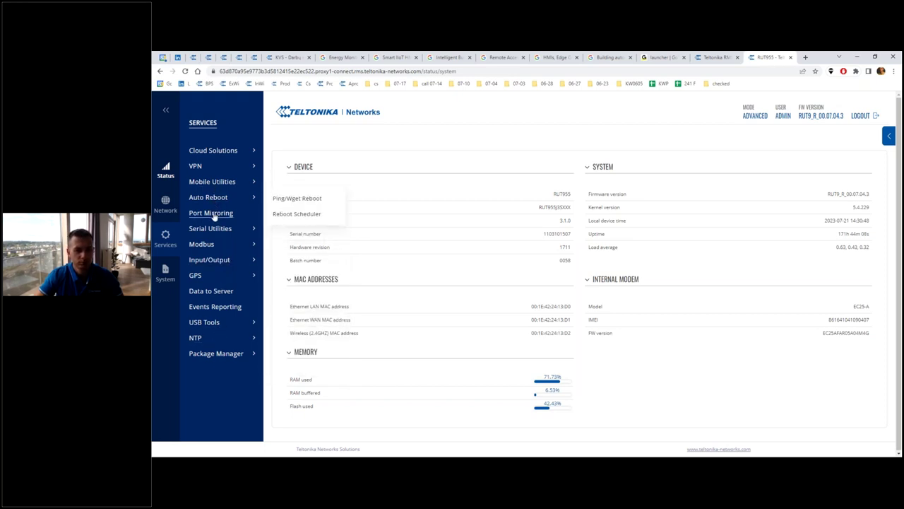
mouse_move(218, 166)
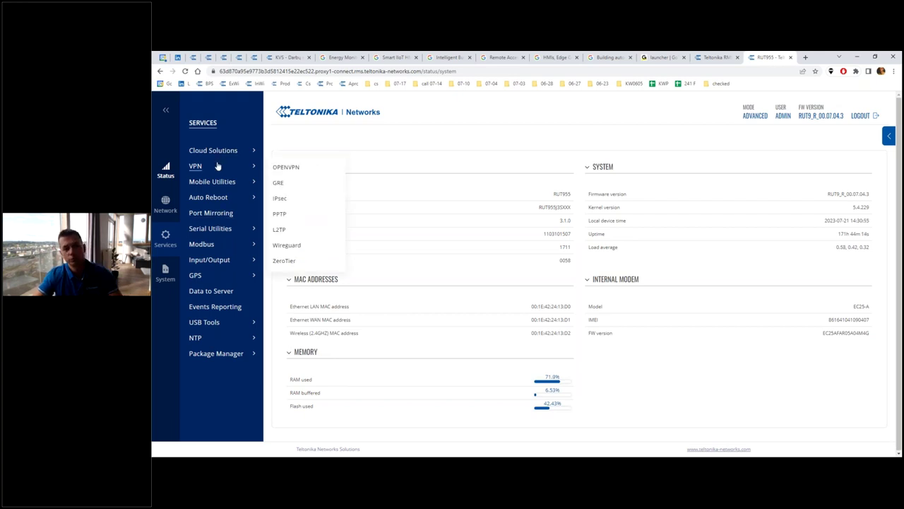
mouse_move(237, 154)
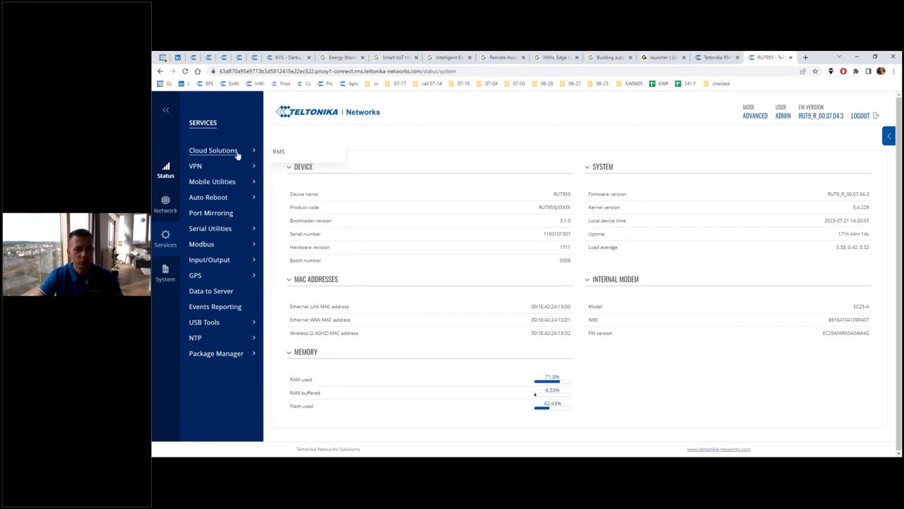
- Open the general network interfaces list and examine the mobile interfaces mob1s1a1 and mob1s2a1
left_click(170, 202)
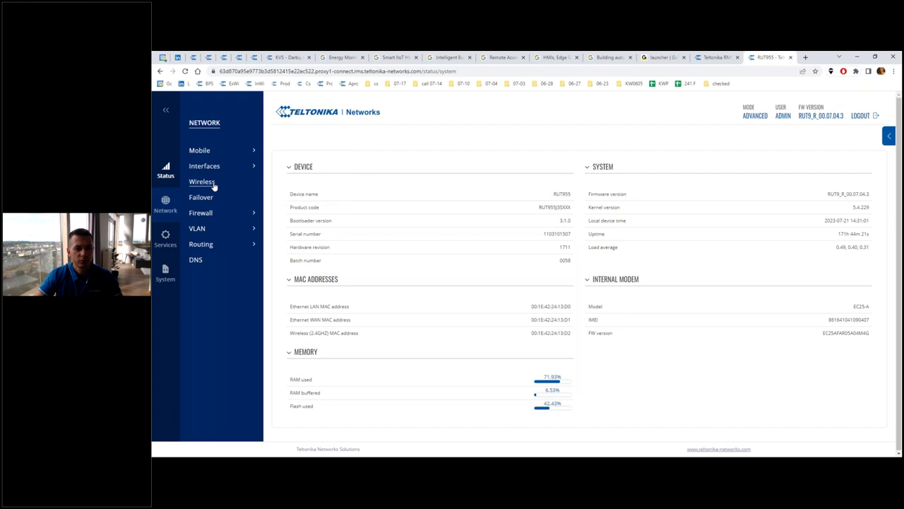
mouse_move(221, 150)
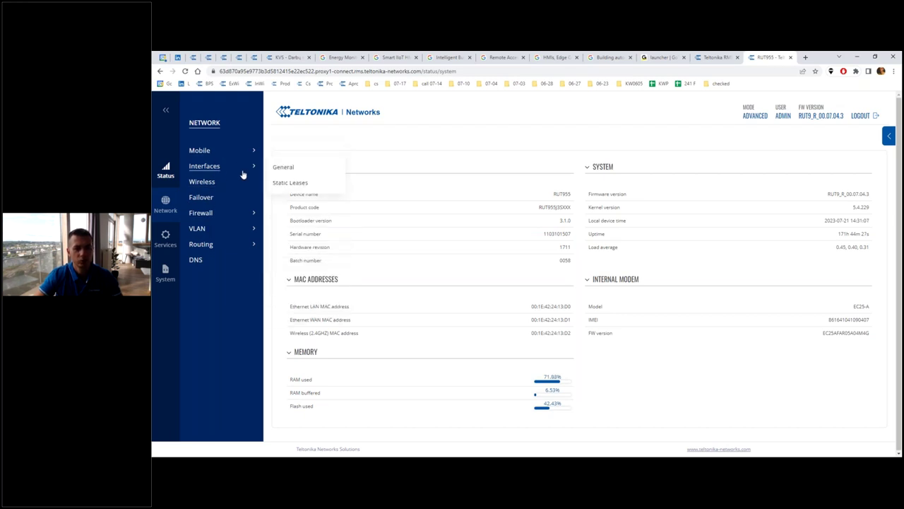
left_click(238, 169)
left_click(212, 182)
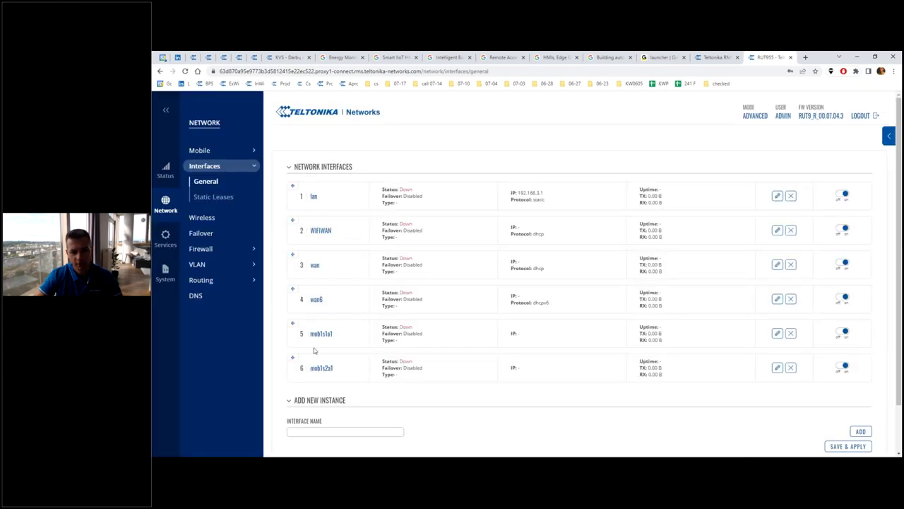
left_click_drag(281, 334, 366, 365)
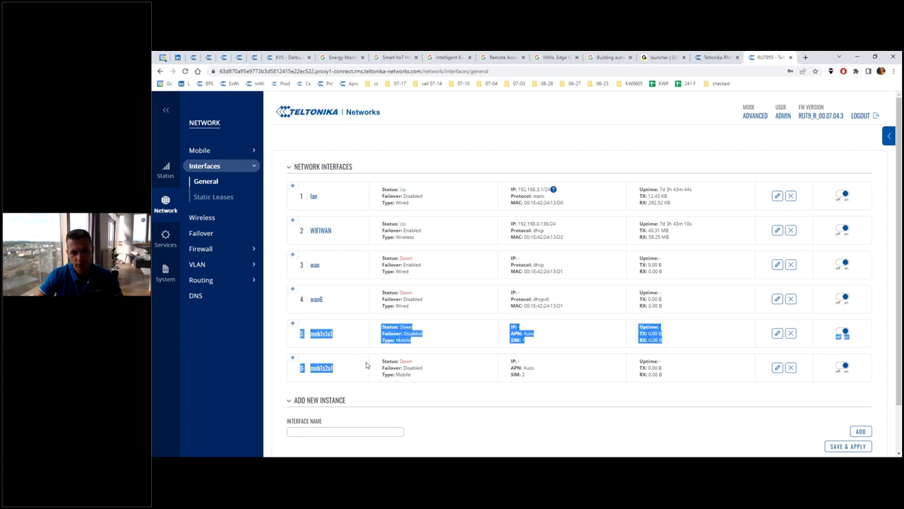
left_click(534, 400)
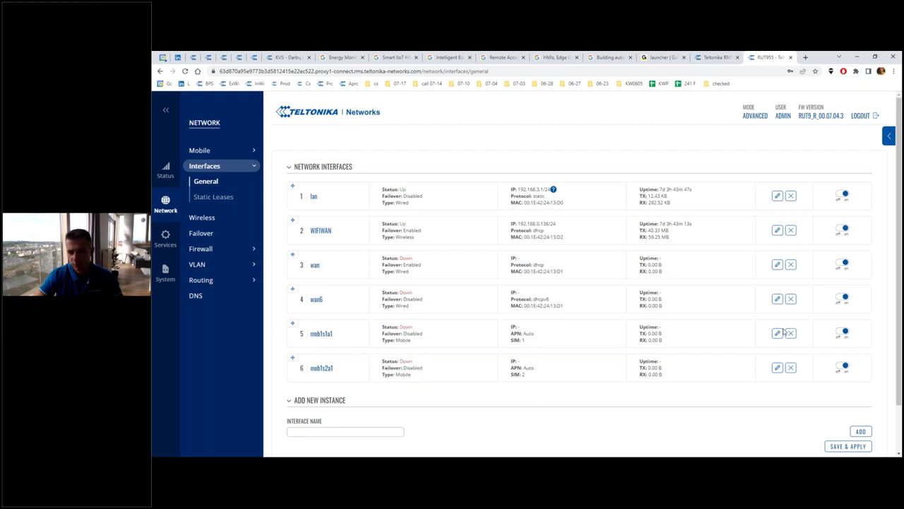
- Review the general settings and mobile data limit of the mob1s1a1 interface, and close them discarding any changes
left_click(777, 332)
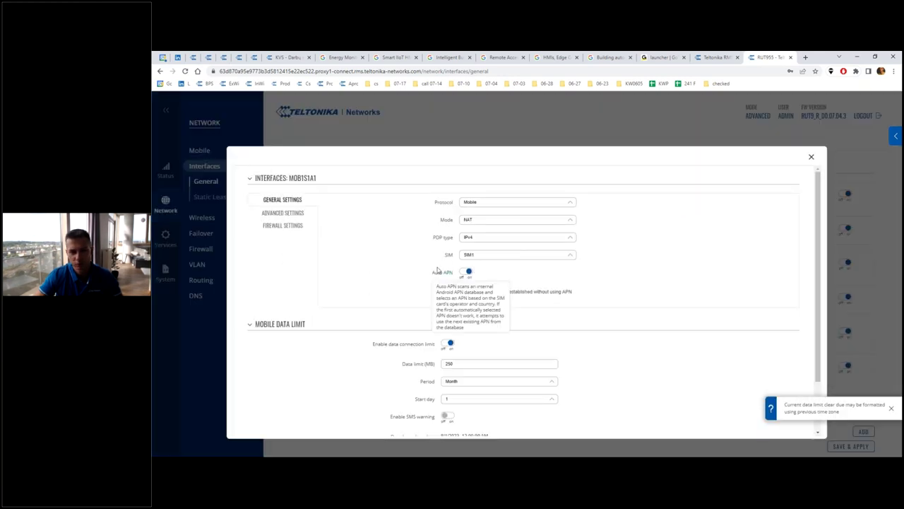
scroll(509, 335, "down", 2)
scroll(509, 335, "up", 2)
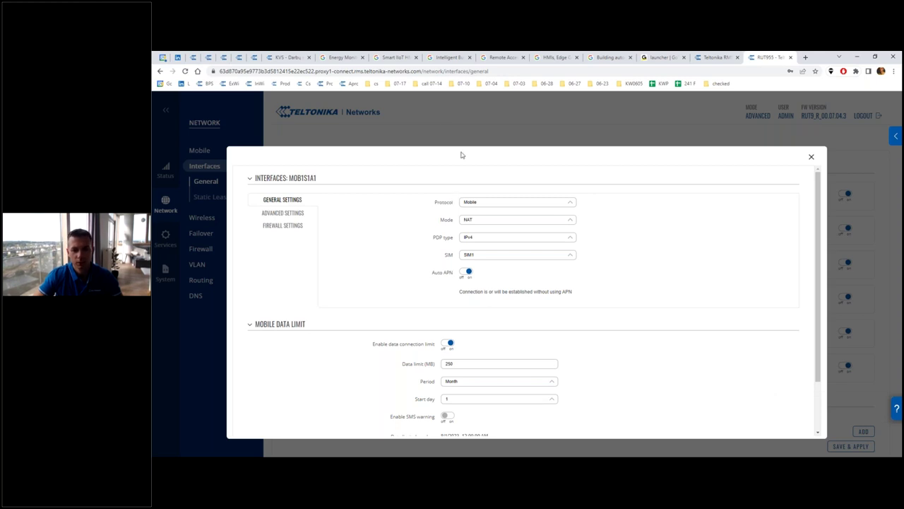
left_click(445, 125)
left_click(494, 191)
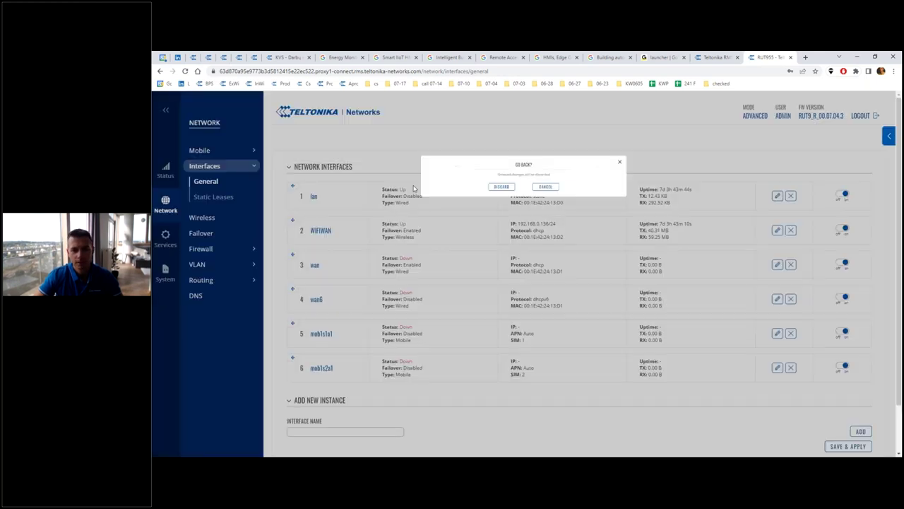
- Open the firewall's general settings and examine the default policies, NAT offloading and zones
left_click(202, 233)
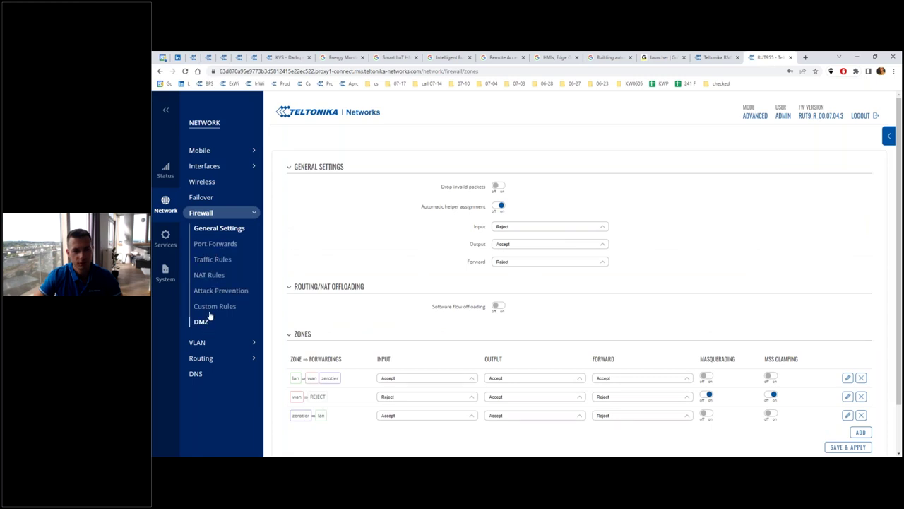
scroll(274, 241, "down", 1)
scroll(491, 242, "up", 1)
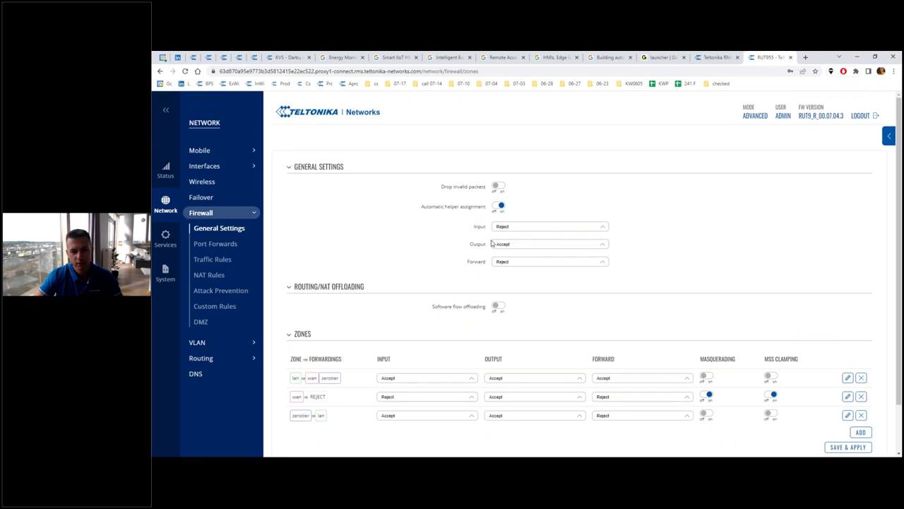
scroll(218, 191, "down", 1)
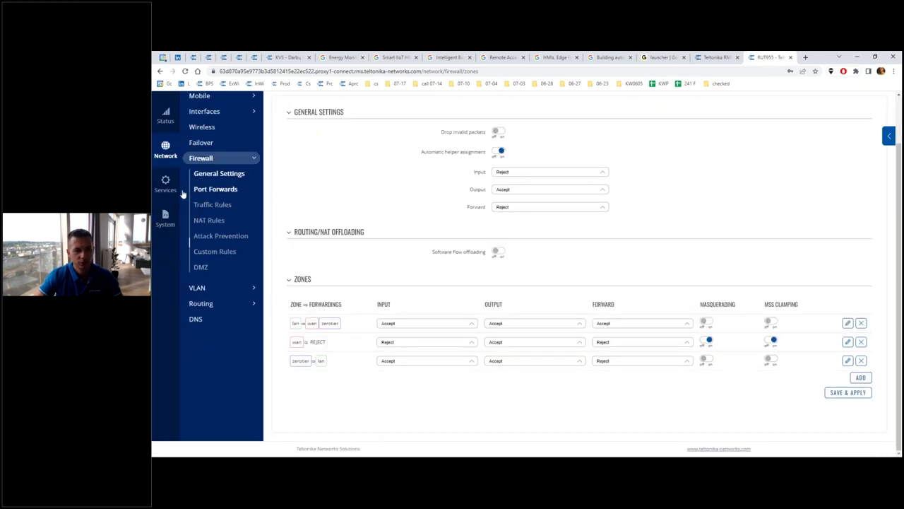
- Examine the router's available System options, including Administration, Firmware, Backup, Profiles, Custom Scripts and Setup Wizard
mouse_move(177, 192)
mouse_move(165, 219)
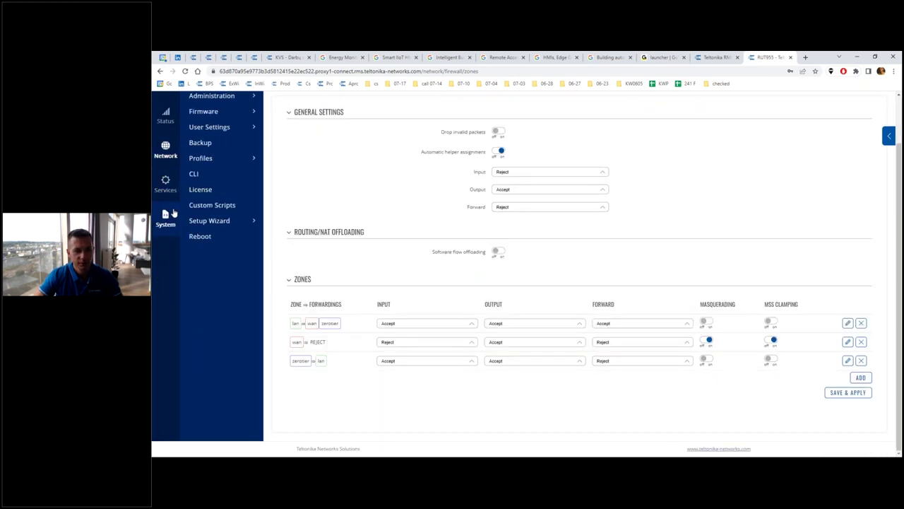
scroll(226, 224, "up", 1)
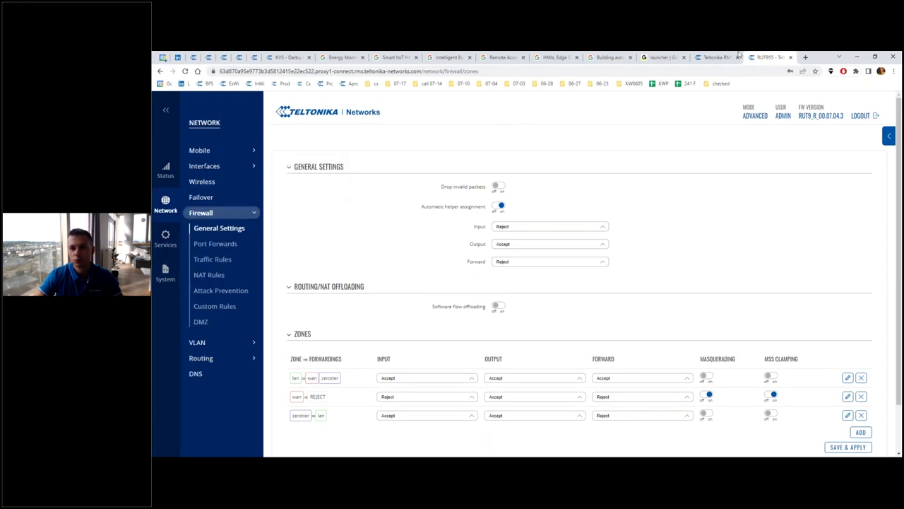
- Switch from the router's WebUI back to Teltonika RMS and open the list of companies under Administration
left_click(715, 58)
left_click(644, 217)
key("ctrl+Tab")
key("ctrl+shift+Tab")
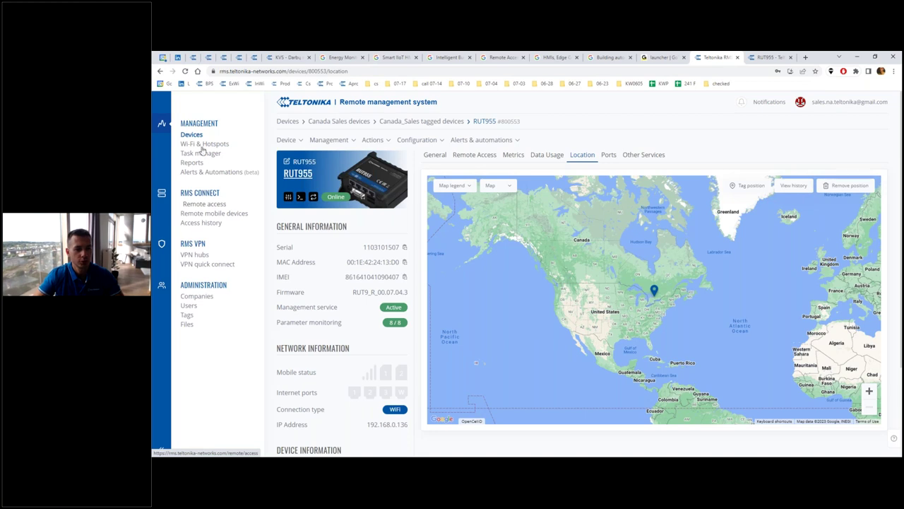
left_click(200, 300)
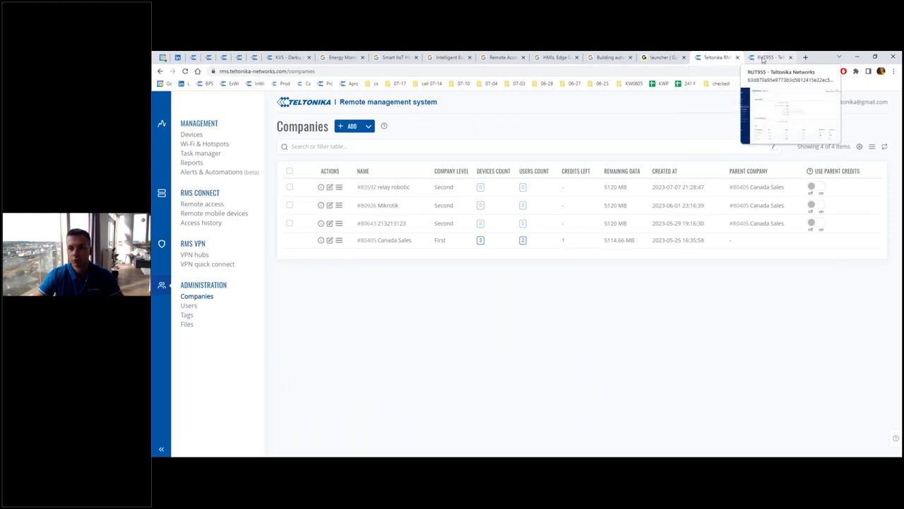
- Switch between the RMS Companies list and the RUT955 WebUI, ending on the router's firewall general settings
key("ctrl+Tab")
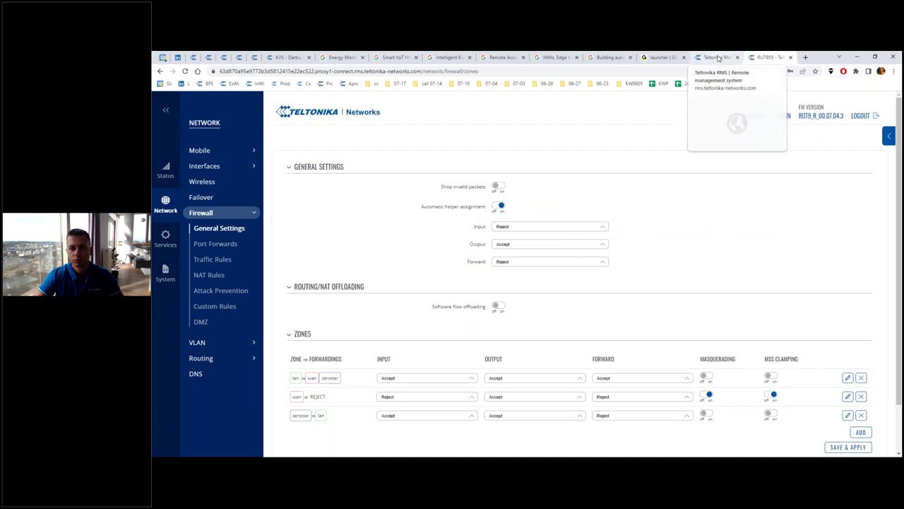
left_click(720, 59)
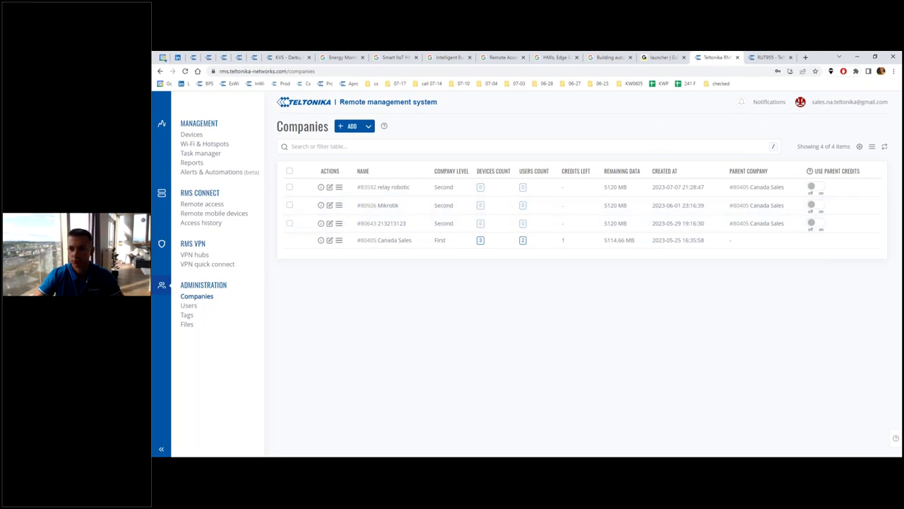
left_click(765, 56)
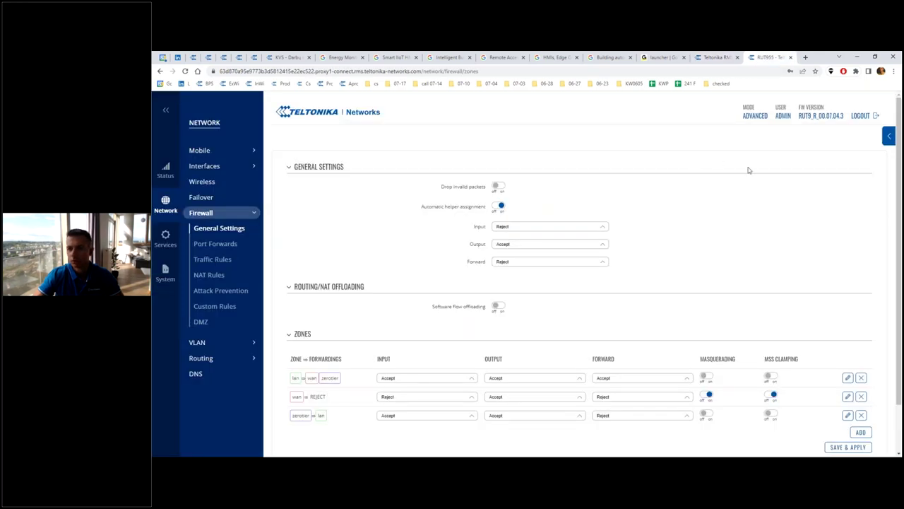